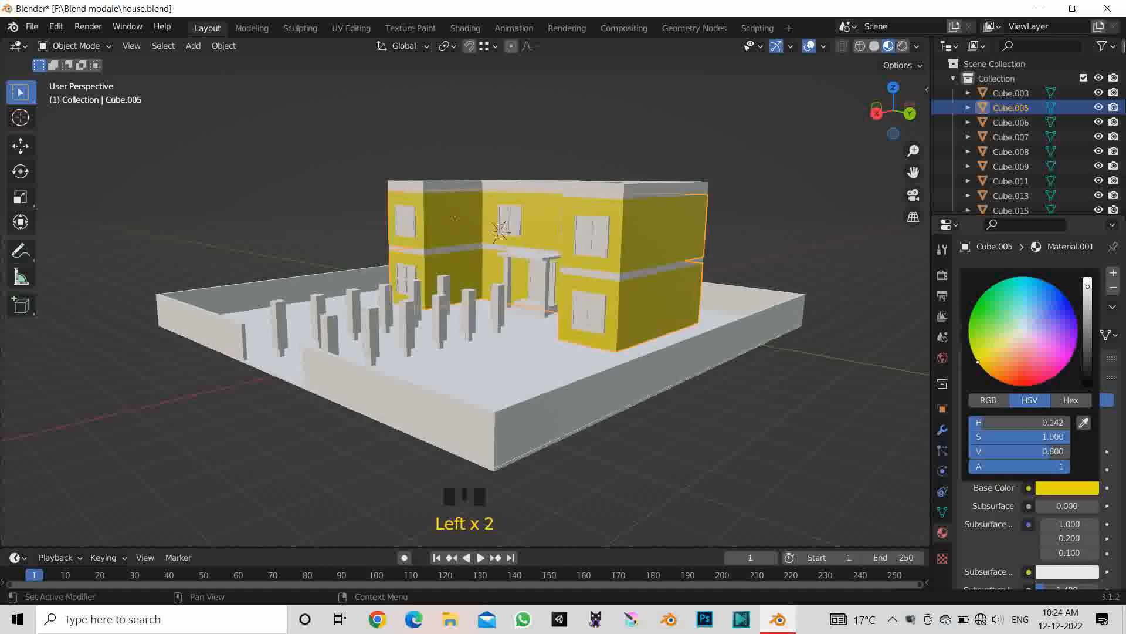
# Step: Set the yellow wall material's roughness to 0.931 and specular to 0.436
pyautogui.scroll(-10, 1033, 411)
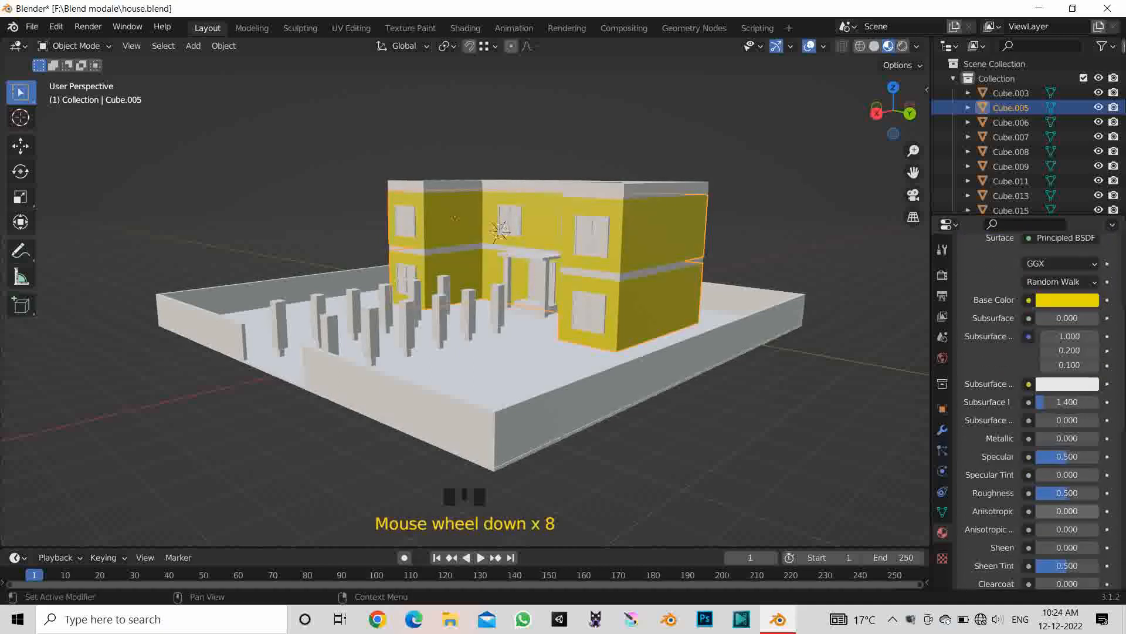
pyautogui.moveTo(1059, 445); pyautogui.dragTo(1076, 446)
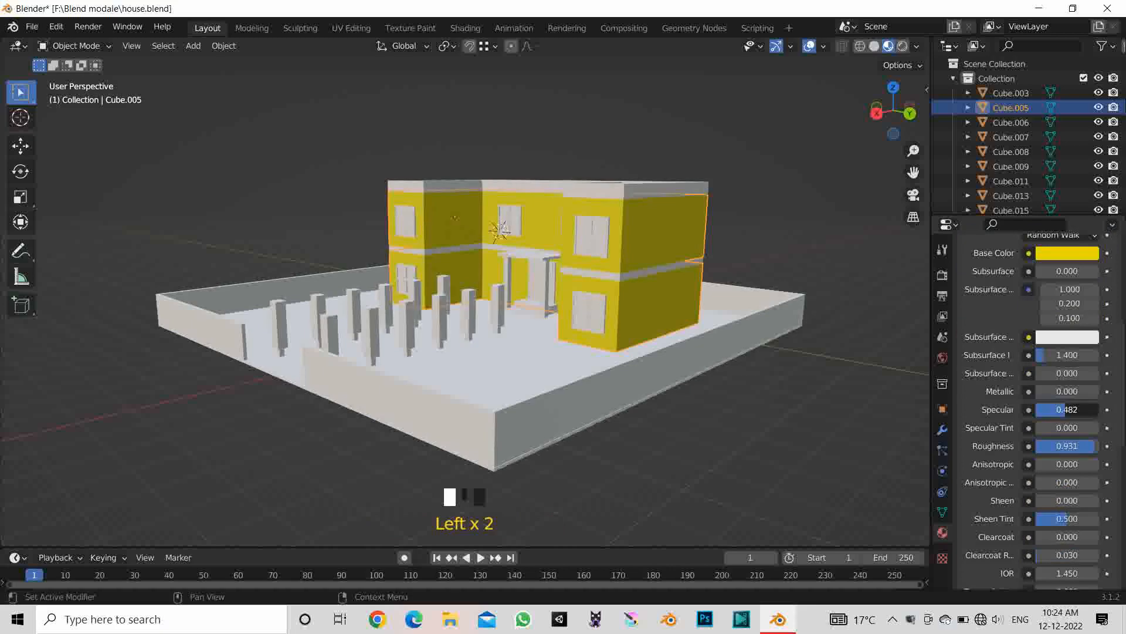
# Step: Assign the existing yellow wall material, Material.001, to the roof parapet of the house
pyautogui.moveTo(499, 230); pyautogui.dragTo(267, 186, button='middle')
pyautogui.scroll(-3, 267, 186)
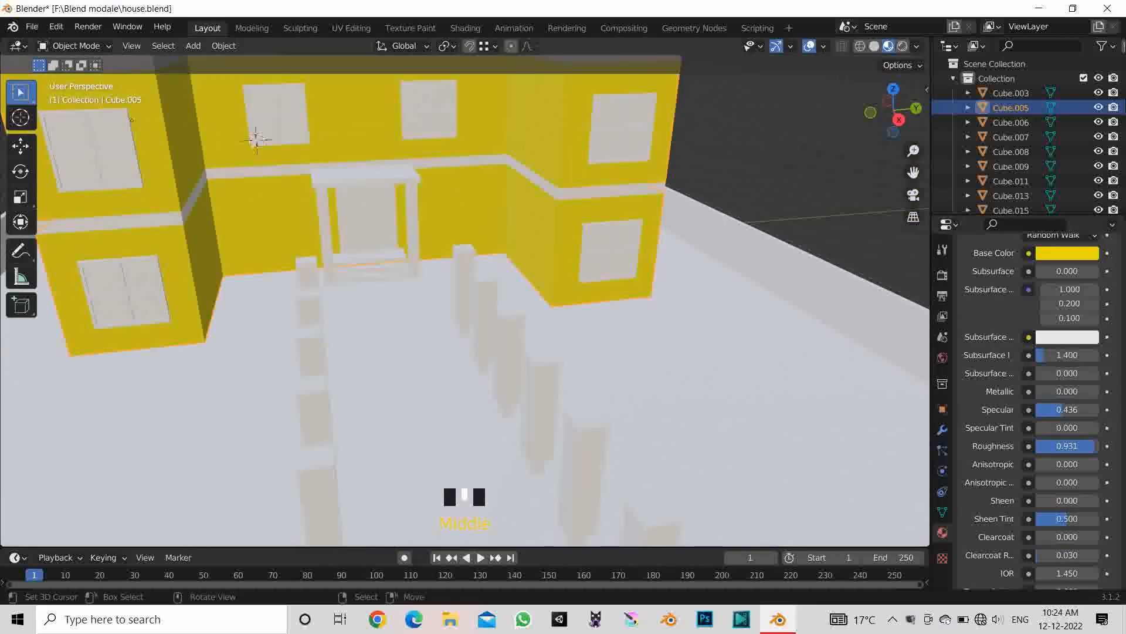
pyautogui.rightClick(263, 161)
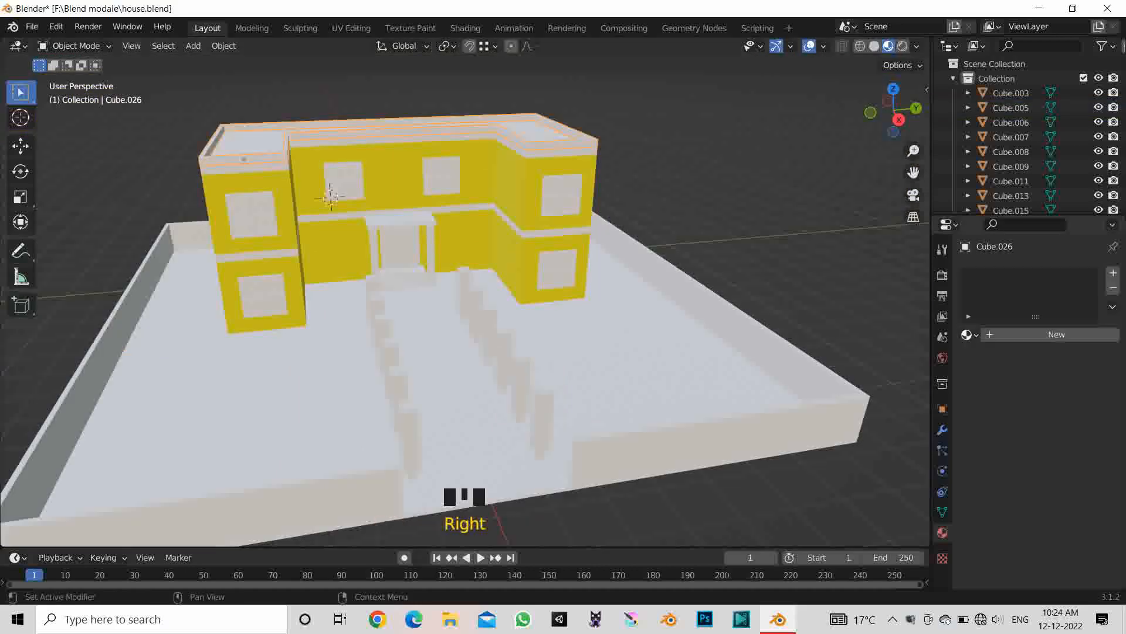
pyautogui.click(969, 334)
pyautogui.click(951, 370)
# Step: Give the horizontal trim bands around the house a new light yellow material with specular 0.592 and roughness 0.720
pyautogui.rightClick(716, 170)
pyautogui.moveTo(680, 187)
pyautogui.mouseDown(button='middle')
pyautogui.moveTo(780, 143)
pyautogui.moveTo(736, 164)
pyautogui.moveTo(675, 170)
pyautogui.mouseUp(button='middle')
pyautogui.scroll(2, 674, 170)
pyautogui.rightClick(265, 109)
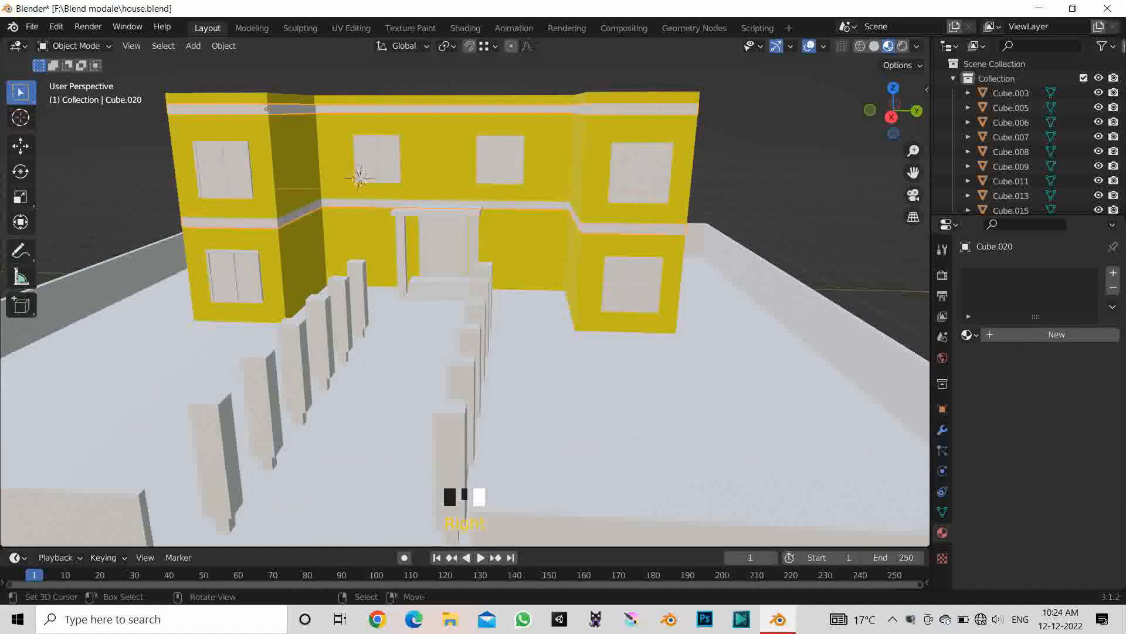
pyautogui.click(1045, 335)
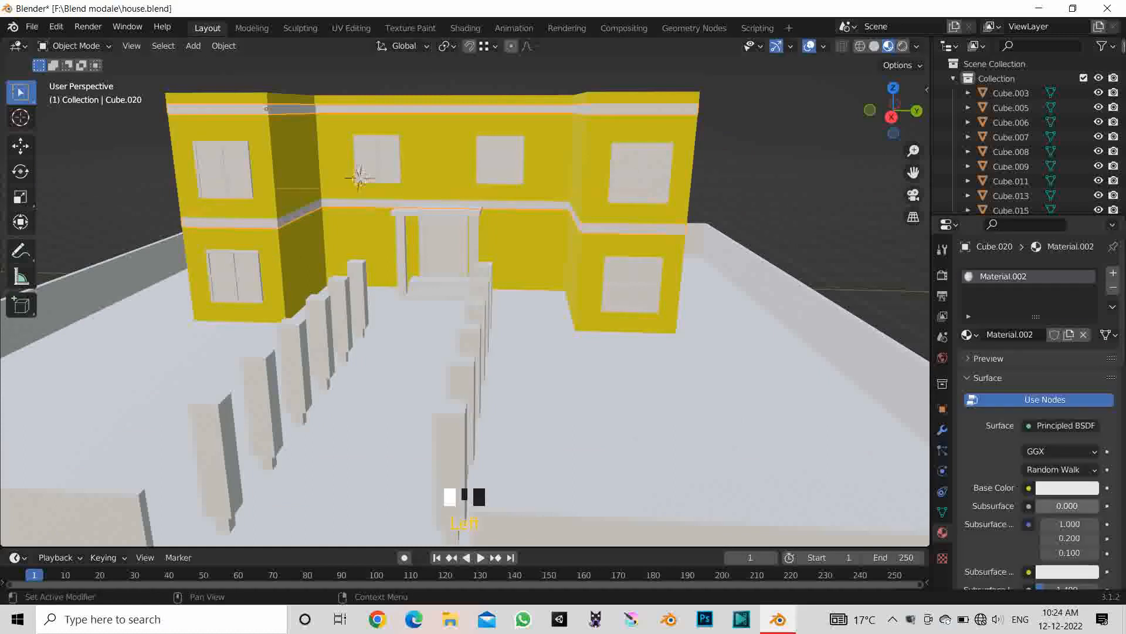
pyautogui.click(1067, 488)
pyautogui.click(993, 347)
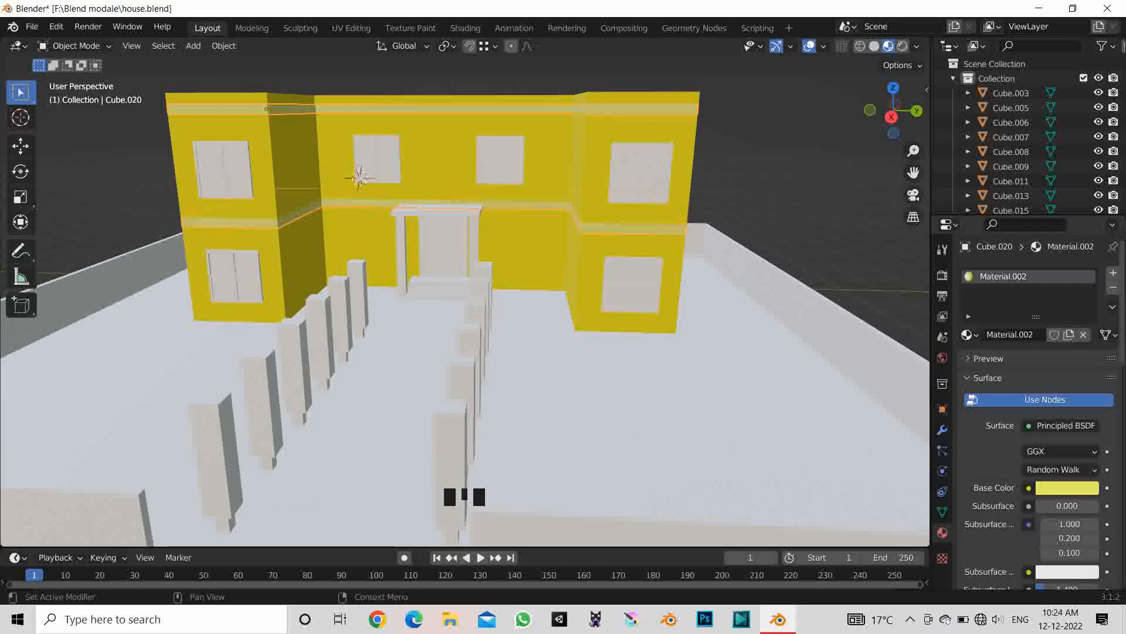
pyautogui.scroll(-9, 1038, 411)
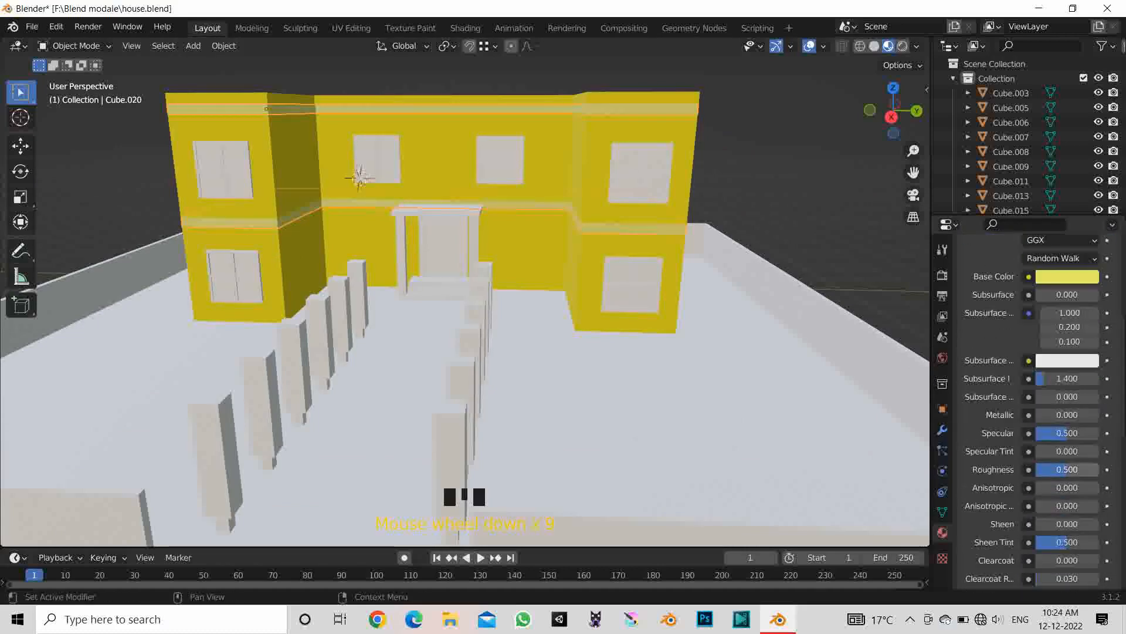
pyautogui.moveTo(1067, 469); pyautogui.dragTo(1075, 470)
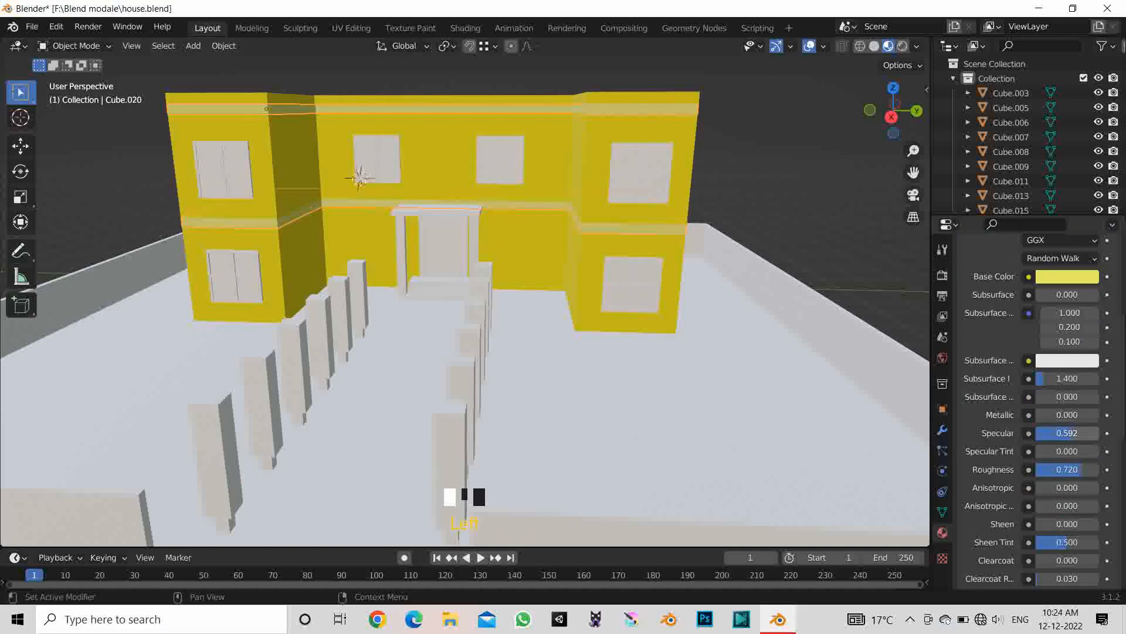
# Step: Give the side wings' window panes a new teal material with hue 0.492, saturation 0.709, value 0.457 and roughness 0.766
pyautogui.scroll(2, 469, 281)
pyautogui.moveTo(470, 282)
pyautogui.mouseDown(button='middle')
pyautogui.moveTo(599, 258)
pyautogui.moveTo(475, 288)
pyautogui.moveTo(491, 286)
pyautogui.mouseUp(button='middle')
pyautogui.scroll(-4, 599, 258)
pyautogui.rightClick(733, 153)
pyautogui.scroll(2, 645, 235)
pyautogui.moveTo(646, 235); pyautogui.dragTo(593, 213, button='middle')
pyautogui.rightClick(689, 180)
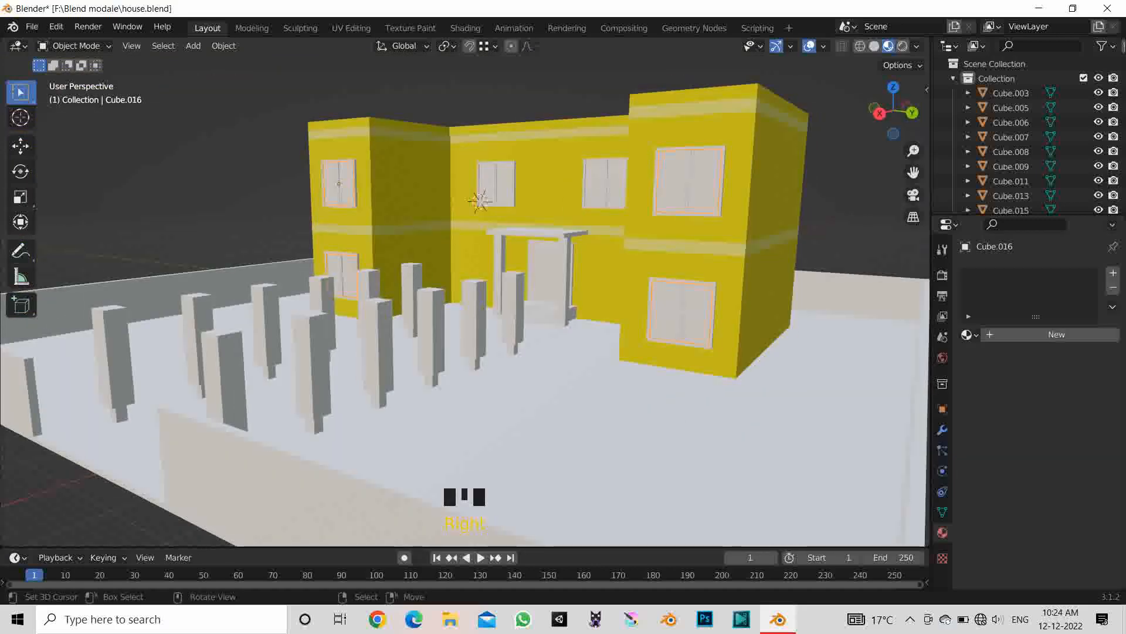
pyautogui.click(1050, 334)
pyautogui.click(1067, 488)
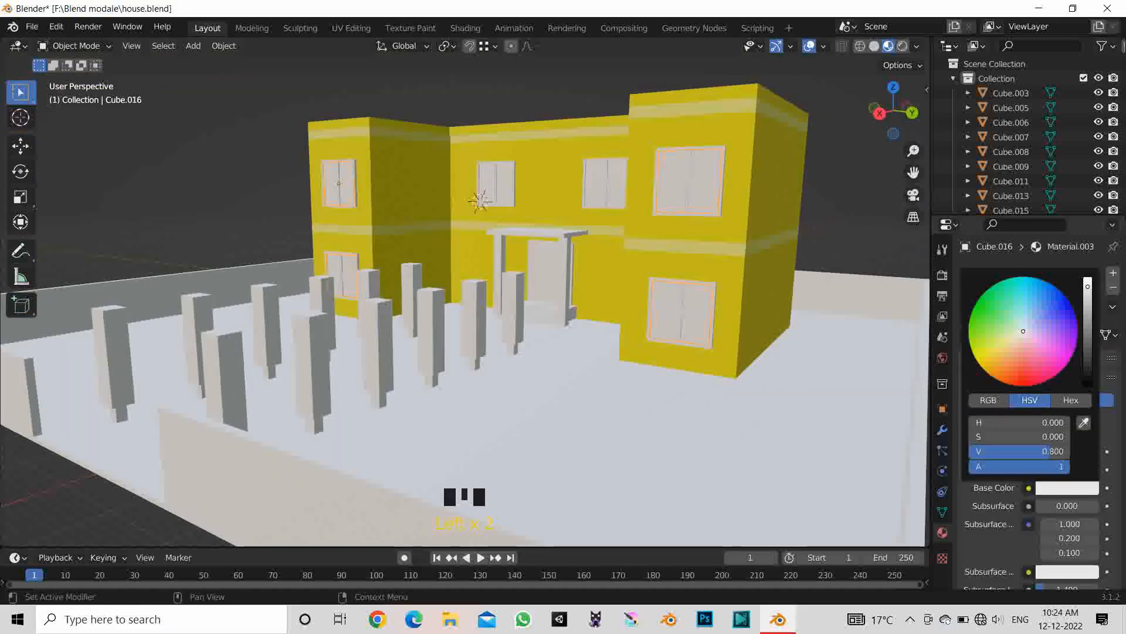
pyautogui.click(1023, 309)
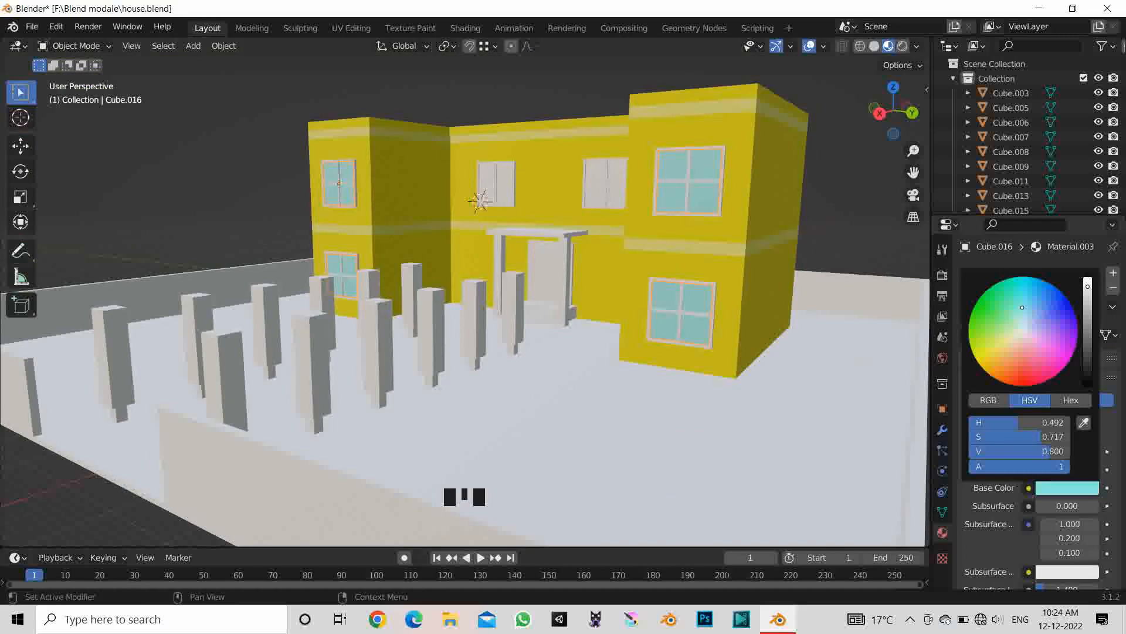
pyautogui.moveTo(1087, 287)
pyautogui.mouseDown()
pyautogui.moveTo(1088, 329)
pyautogui.moveTo(1088, 293)
pyautogui.moveTo(1087, 308)
pyautogui.mouseUp()
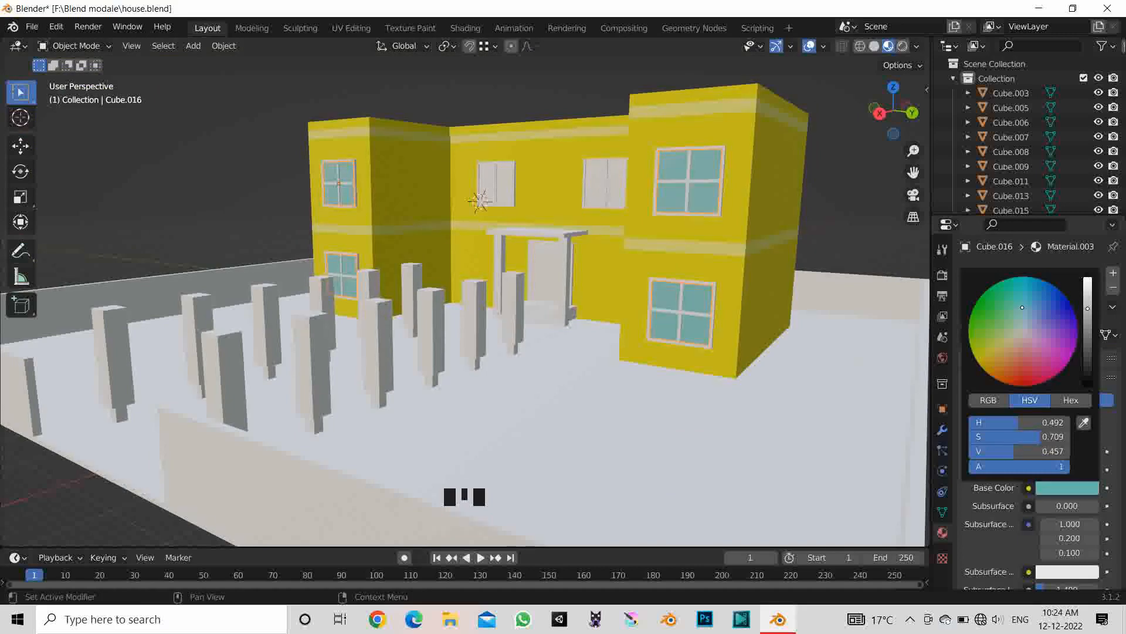
pyautogui.scroll(-10, 1042, 411)
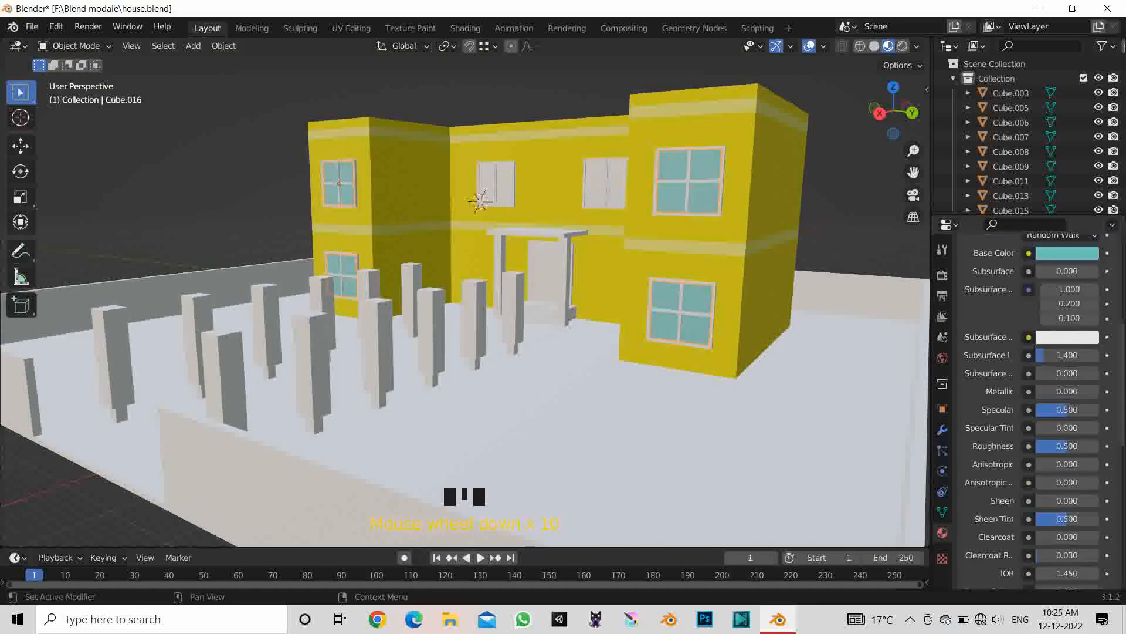
# Step: Assign the teal Material.003 to the two upper window panes in the centre of the facade
pyautogui.scroll(2, 463, 294)
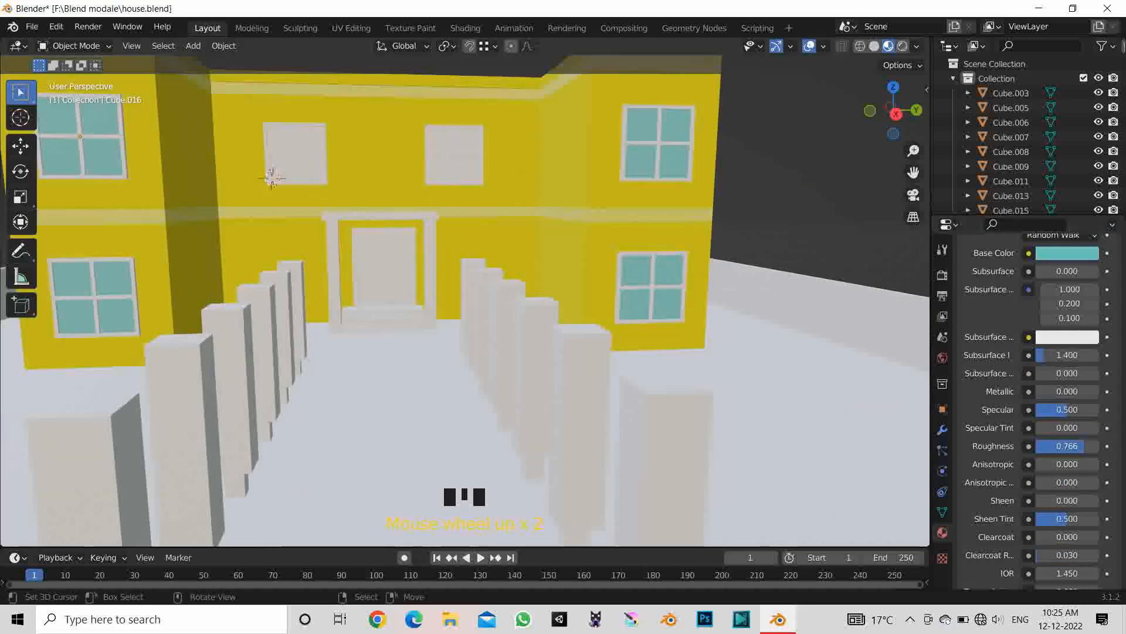
pyautogui.rightClick(624, 142)
pyautogui.rightClick(297, 154)
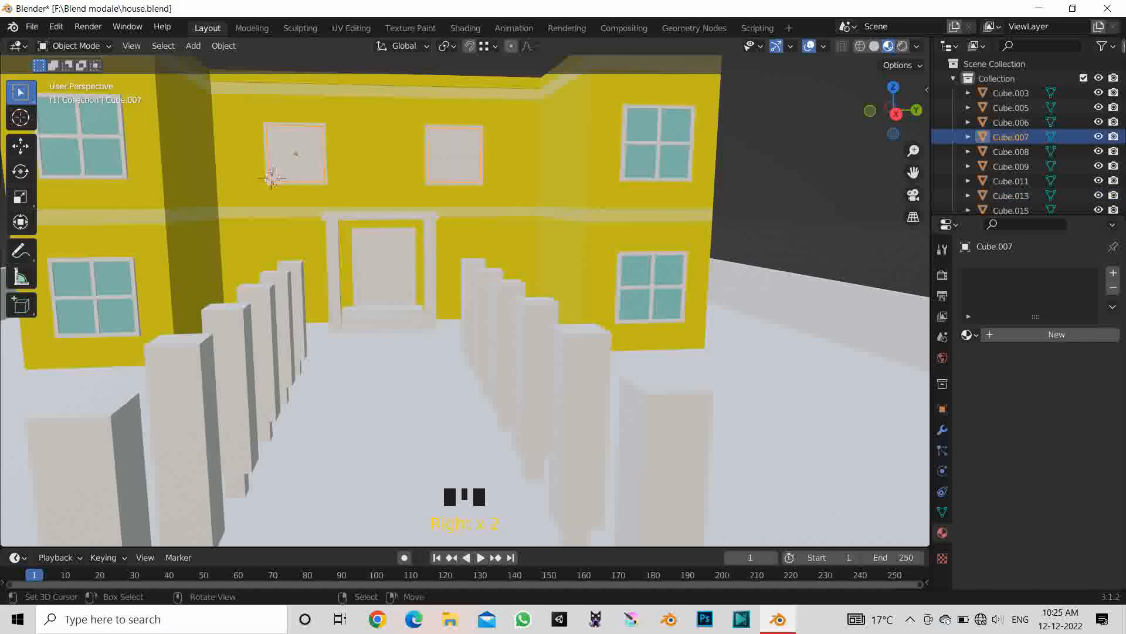
pyautogui.click(969, 335)
pyautogui.click(848, 399)
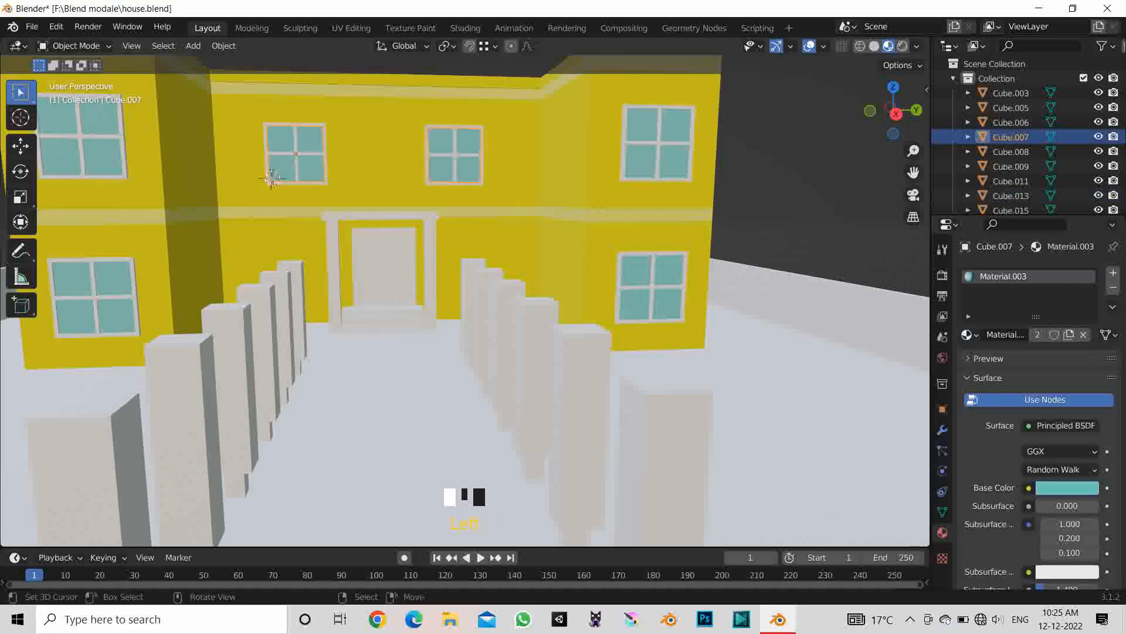
# Step: Assign the light yellow Material.002 to the frame of one upper side-wing window
pyautogui.rightClick(757, 188)
pyautogui.rightClick(658, 143)
pyautogui.click(969, 335)
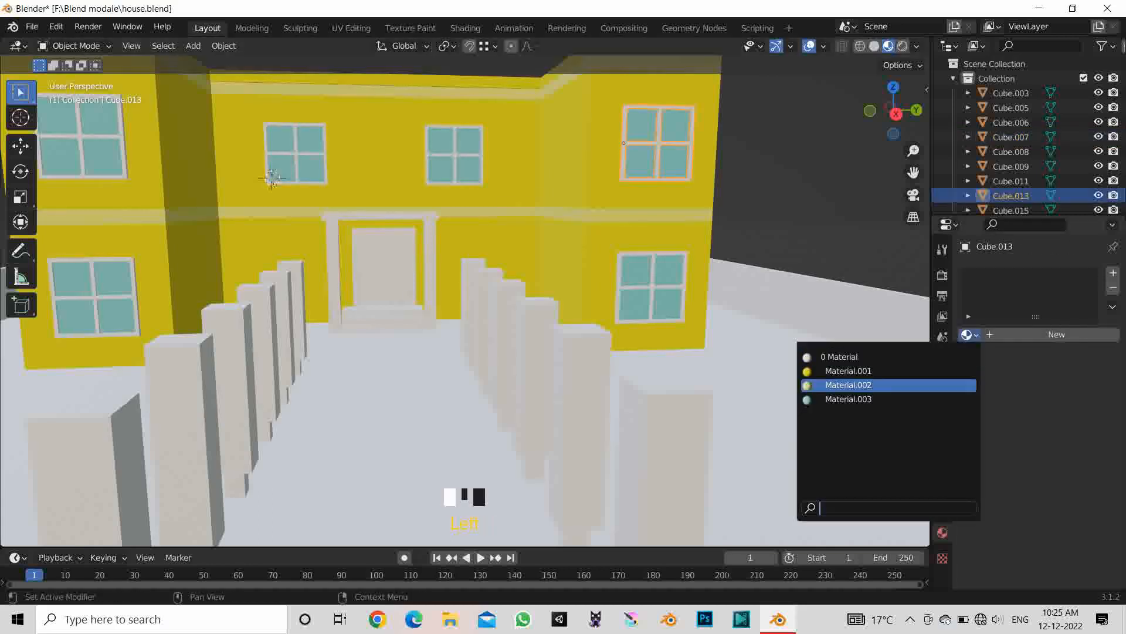
pyautogui.click(848, 385)
# Step: Join the remaining side-wing window frames into the light yellow frame so they share Material.002
pyautogui.rightClick(757, 188)
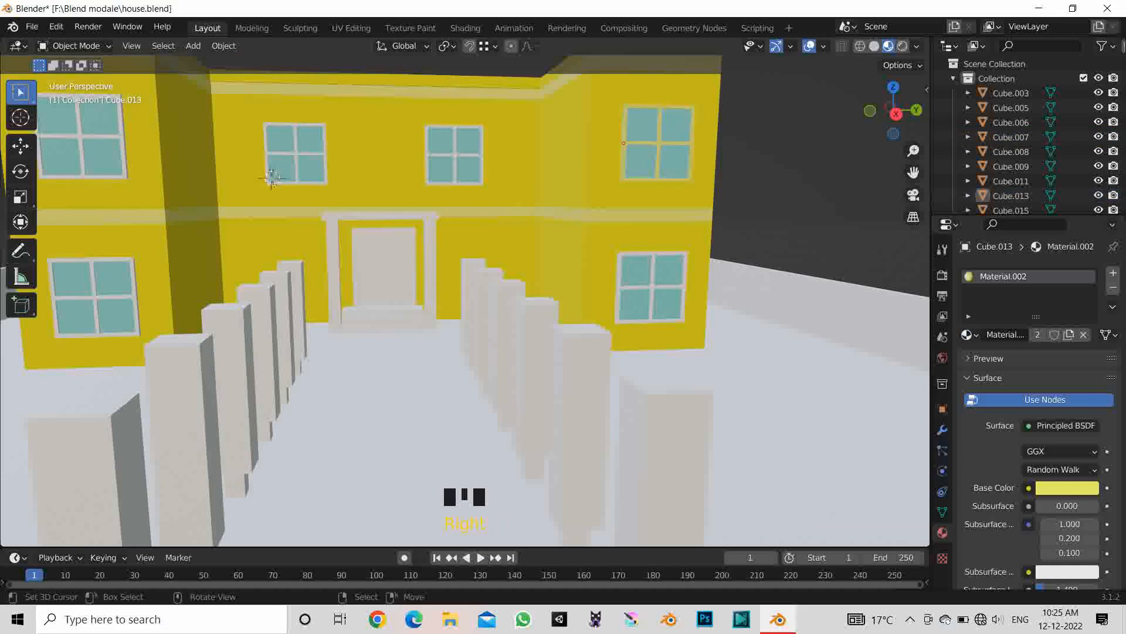
pyautogui.rightClick(618, 288)
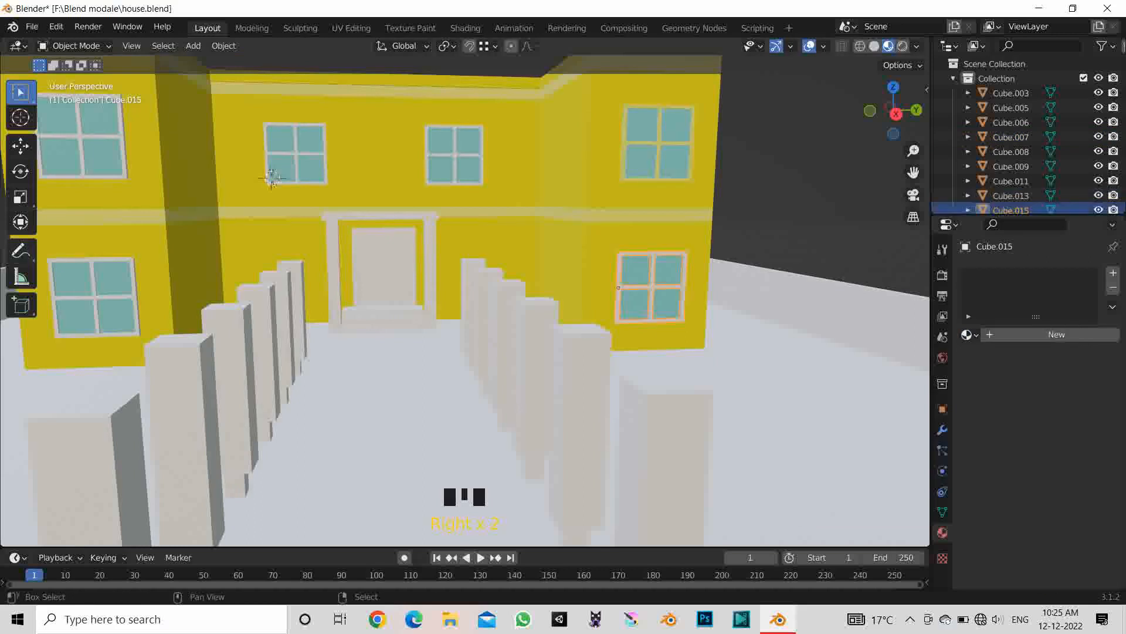
pyautogui.keyDown('shift'); pyautogui.rightClick(55, 298); pyautogui.keyUp('shift')
pyautogui.hotkey('ctrl', 'j')
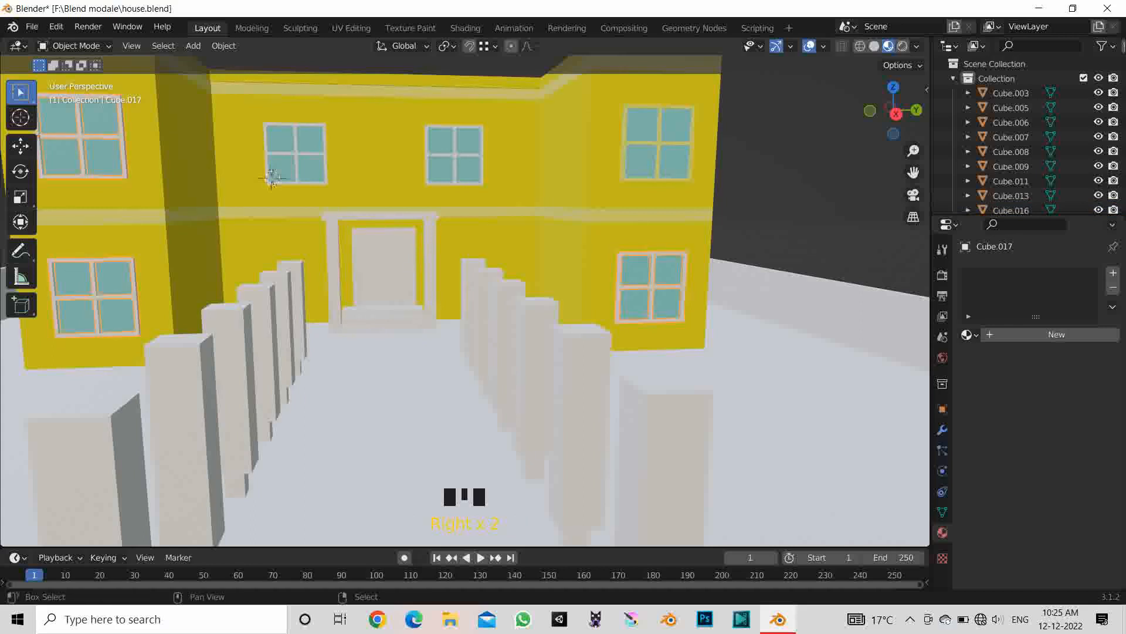
pyautogui.keyDown('shift'); pyautogui.rightClick(623, 143); pyautogui.keyUp('shift')
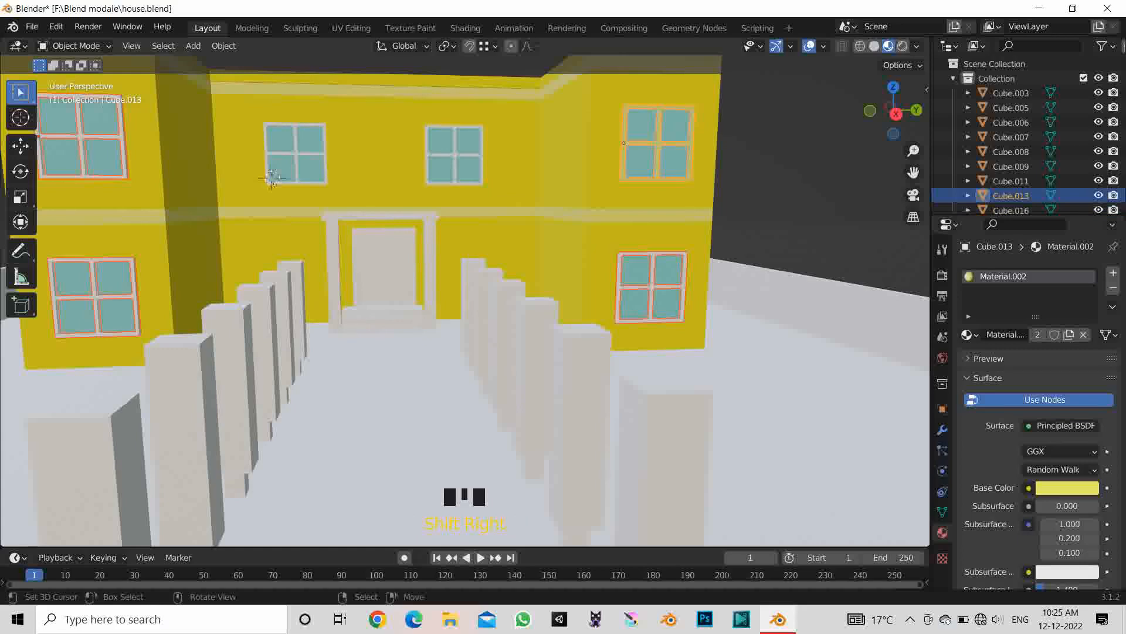
pyautogui.hotkey('ctrl', 'j')
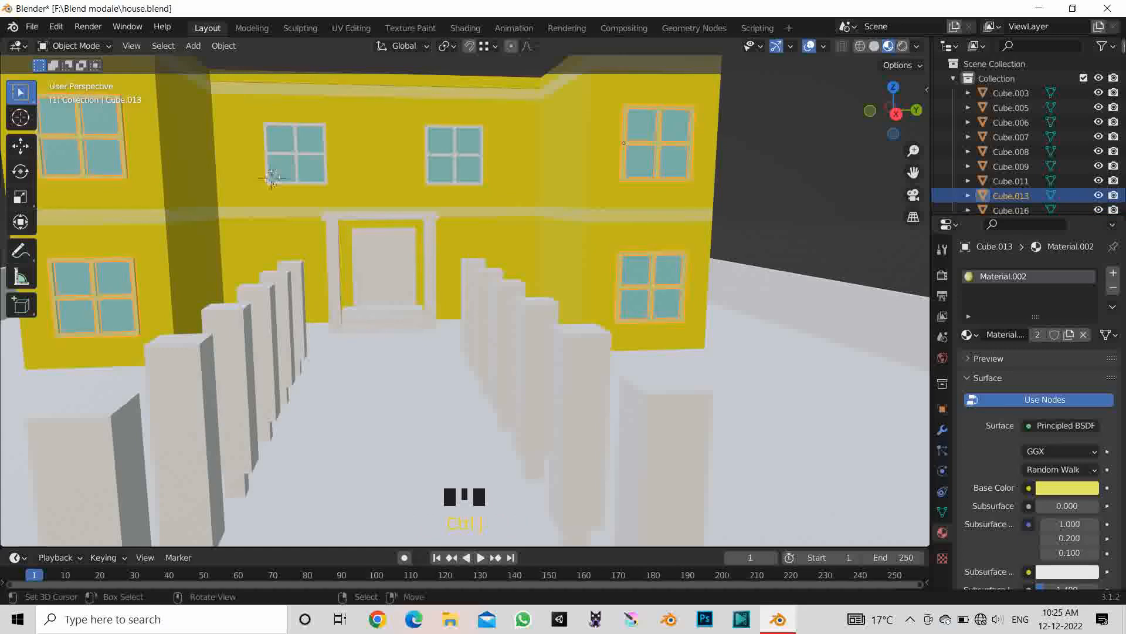
# Step: Join the two central upper window frames and assign the light yellow Material.002 to them
pyautogui.moveTo(272, 178); pyautogui.dragTo(410, 159, button='middle')
pyautogui.rightClick(408, 166)
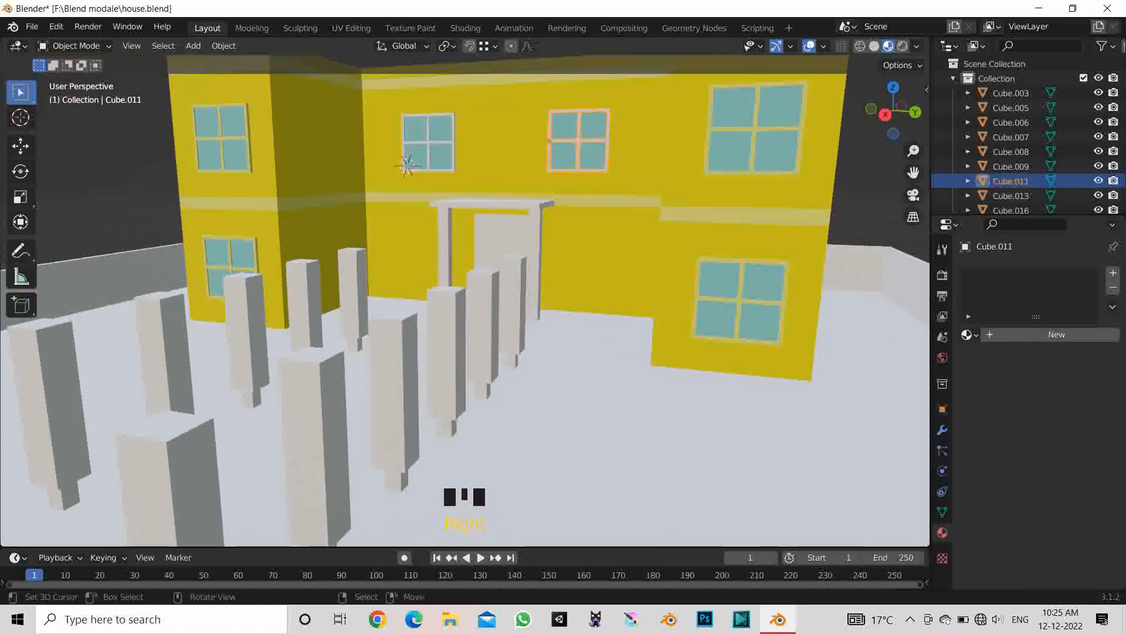
pyautogui.keyDown('shift'); pyautogui.rightClick(408, 166); pyautogui.keyUp('shift')
pyautogui.hotkey('ctrl', 'j')
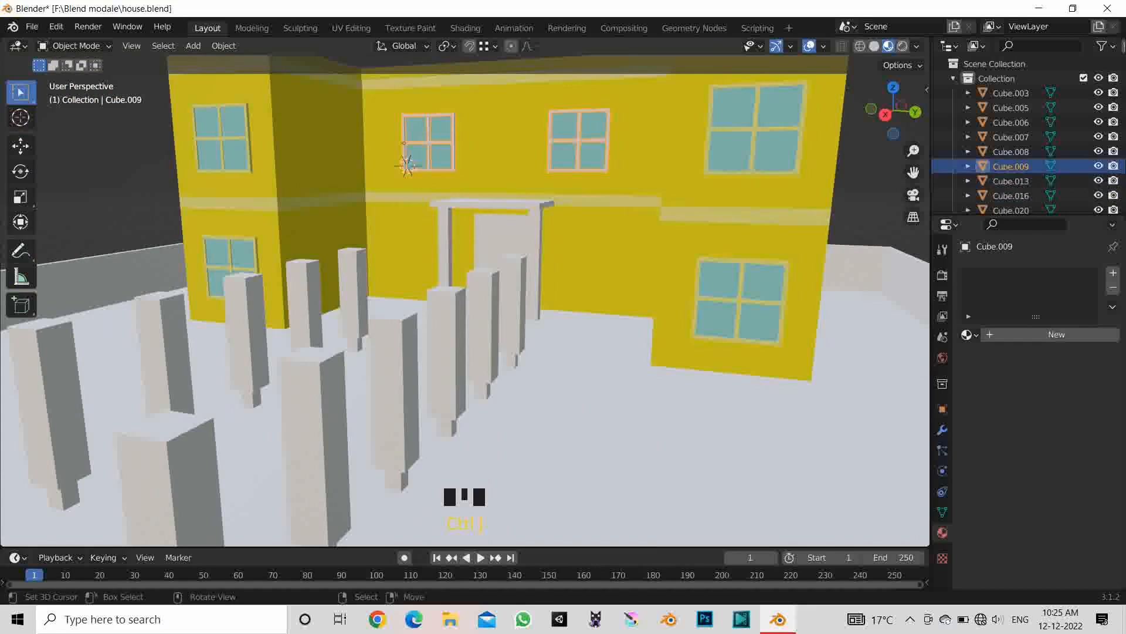
pyautogui.click(967, 334)
pyautogui.click(844, 382)
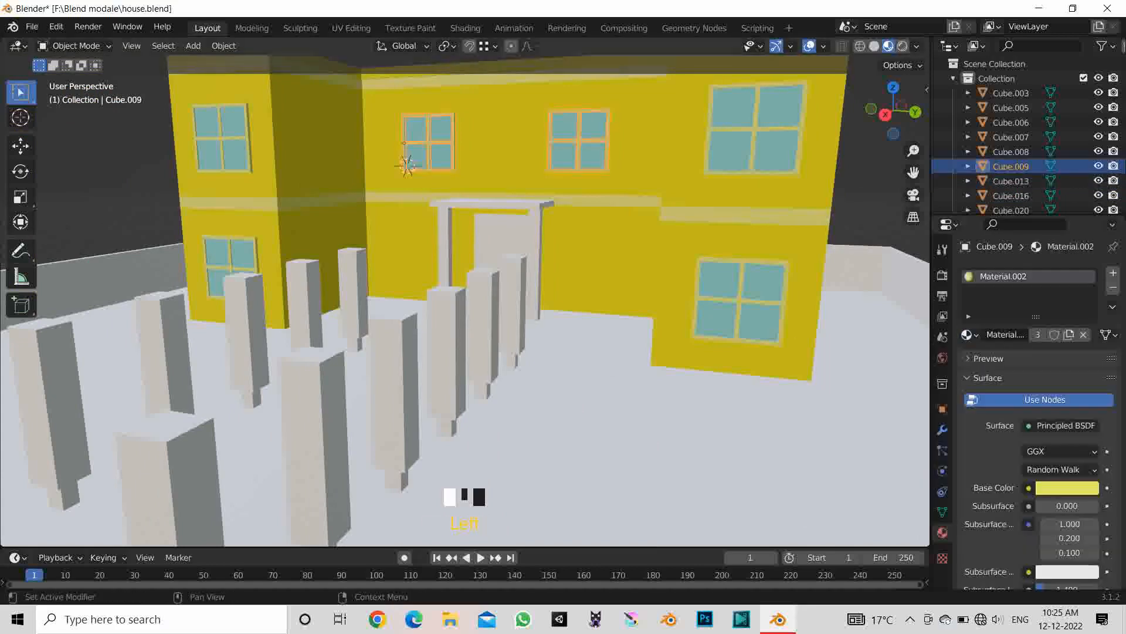
# Step: Give the tree crowns along the path a new dark green material with hue 0.329 and saturation 0.995
pyautogui.click(874, 193)
pyautogui.scroll(-5, 704, 234)
pyautogui.moveTo(704, 235); pyautogui.dragTo(825, 253, button='middle')
pyautogui.scroll(3, 587, 281)
pyautogui.moveTo(586, 282); pyautogui.dragTo(533, 273, button='middle')
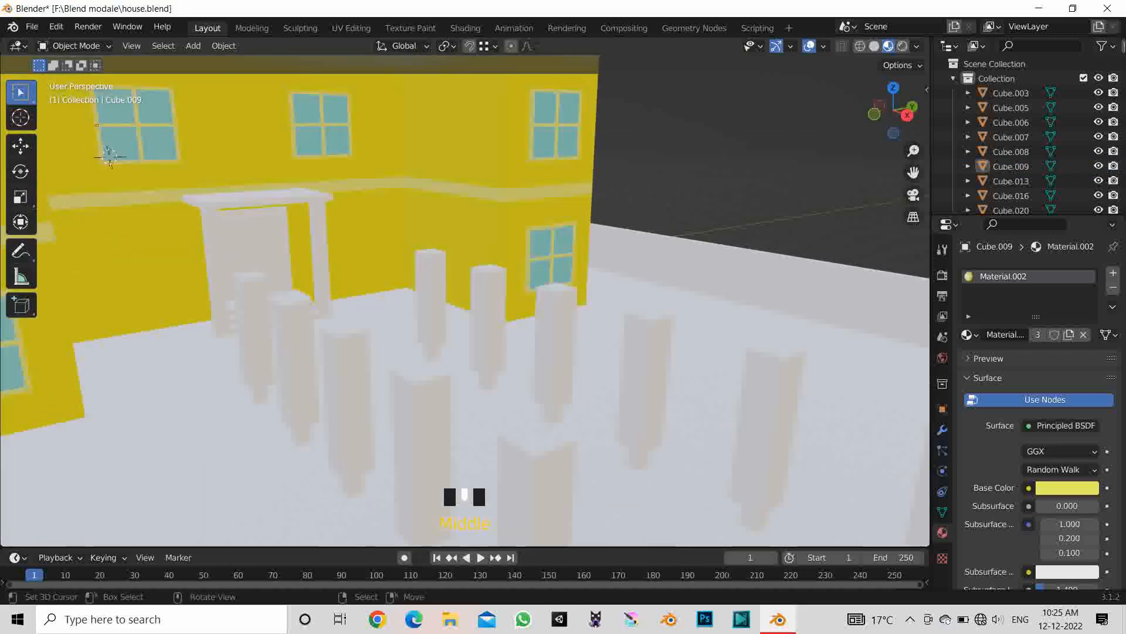
pyautogui.rightClick(645, 375)
pyautogui.click(1024, 334)
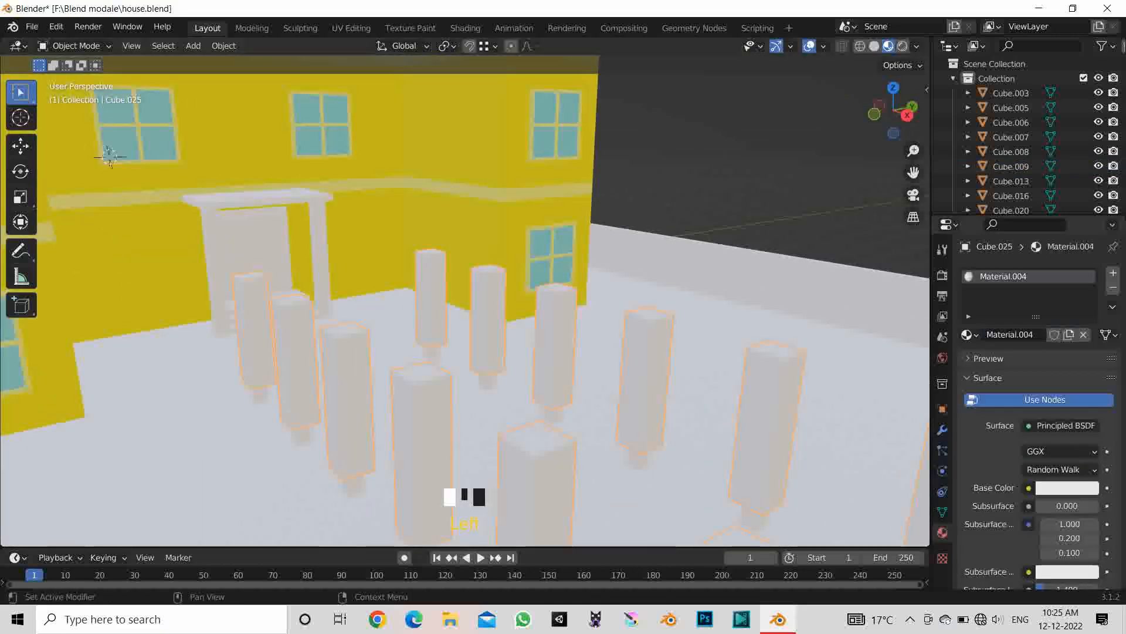
pyautogui.click(1067, 487)
pyautogui.click(974, 311)
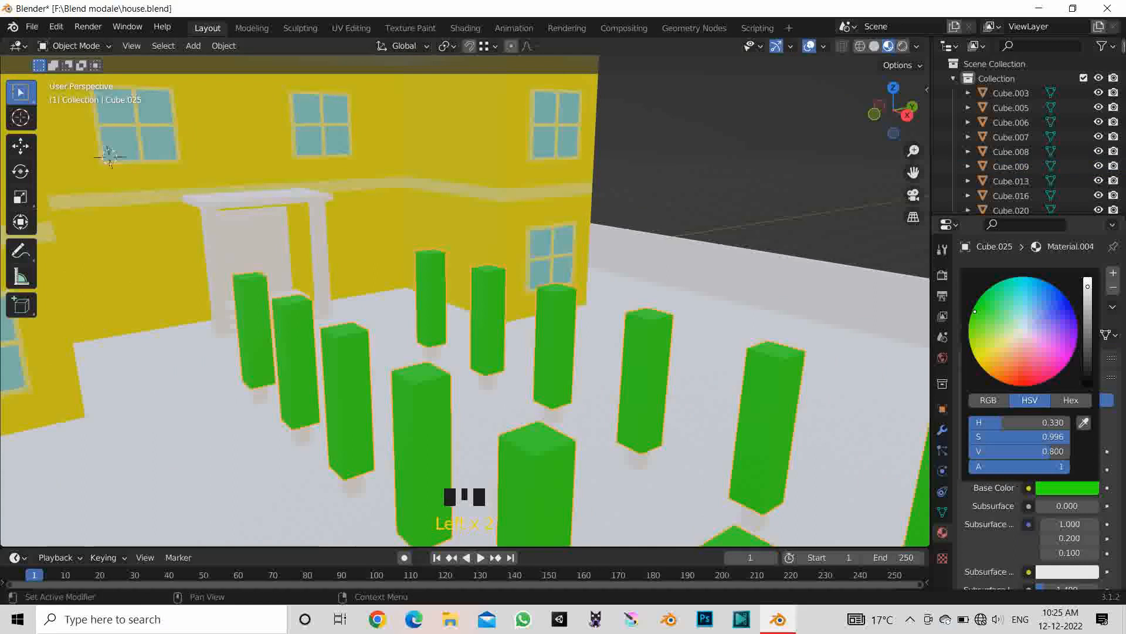
pyautogui.click(1067, 488)
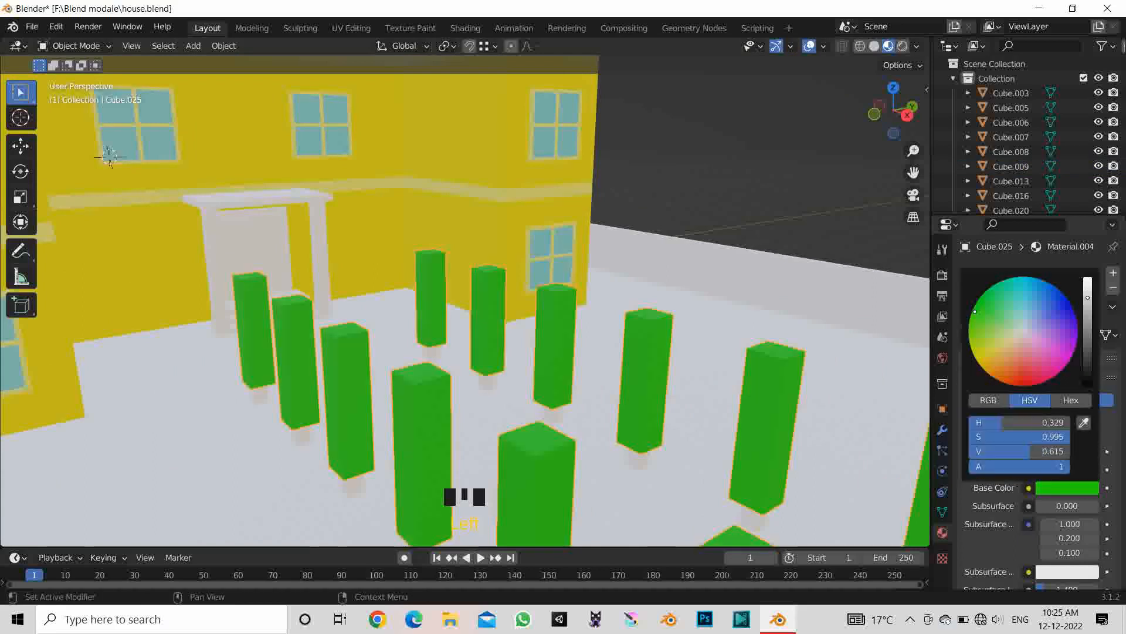
# Step: Set the green tree crown material's roughness to 0.931 and specular to 0.298
pyautogui.scroll(-7, 1032, 410)
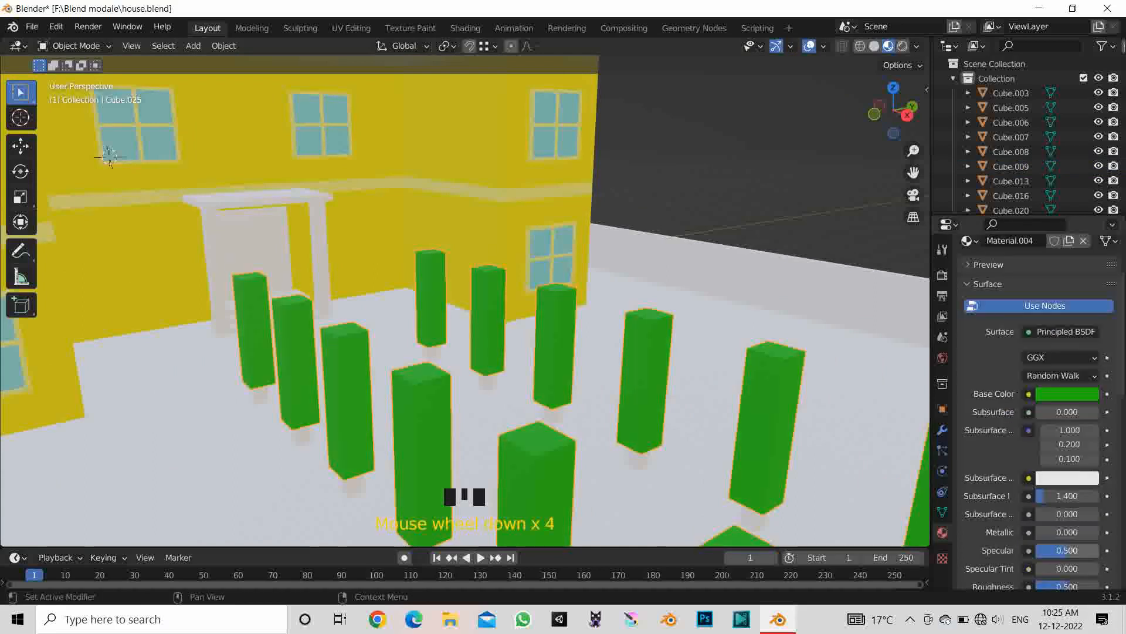
pyautogui.moveTo(1068, 517); pyautogui.dragTo(1095, 516)
pyautogui.scroll(-6, 469, 316)
# Step: Give the tree trunks a new dark reddish-brown material with hue 0.008, saturation 0.938 and value 0.104
pyautogui.moveTo(469, 317); pyautogui.dragTo(481, 276, button='middle')
pyautogui.scroll(6, 504, 305)
pyautogui.moveTo(786, 443); pyautogui.dragTo(789, 433, button='middle')
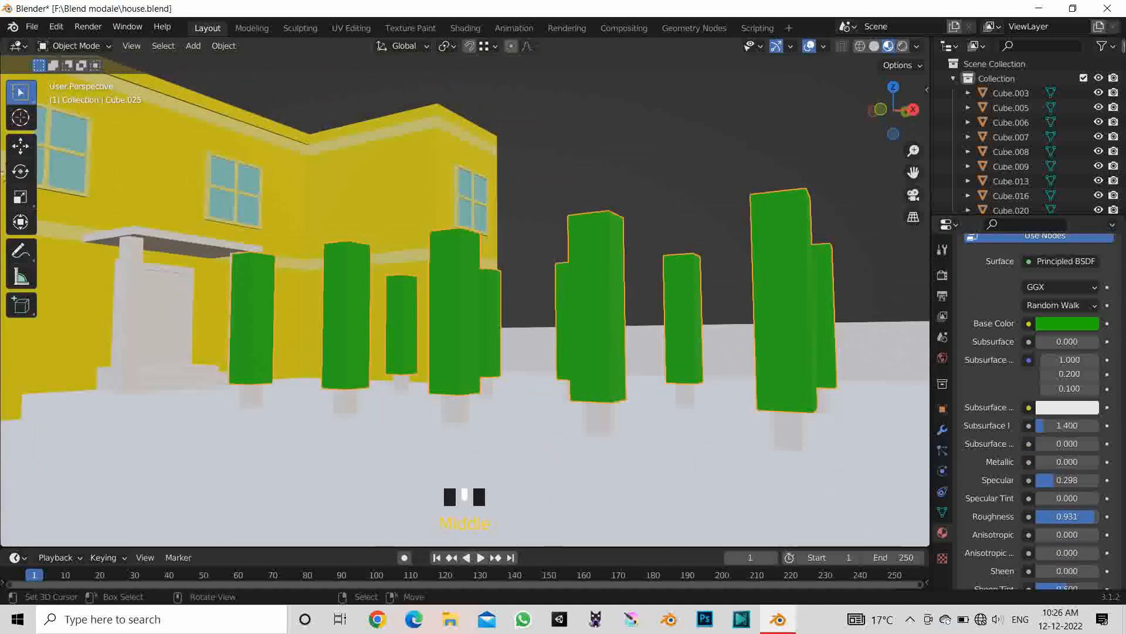
pyautogui.click(788, 433)
pyautogui.click(1063, 334)
pyautogui.click(1067, 488)
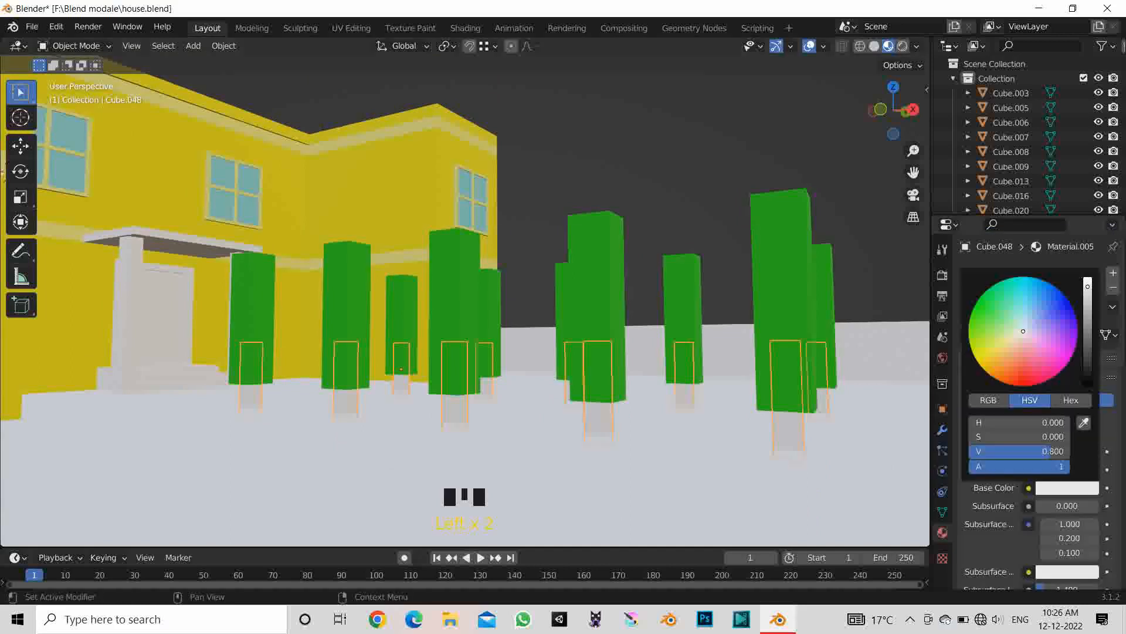
pyautogui.moveTo(1011, 368); pyautogui.dragTo(1018, 374)
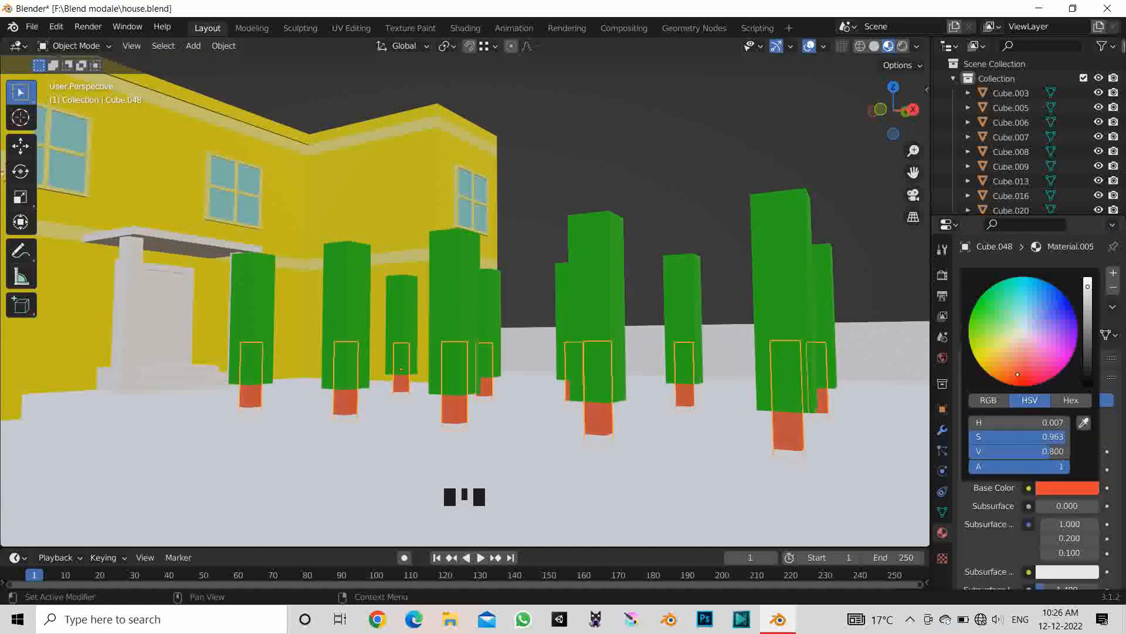
pyautogui.moveTo(1050, 451); pyautogui.dragTo(980, 452)
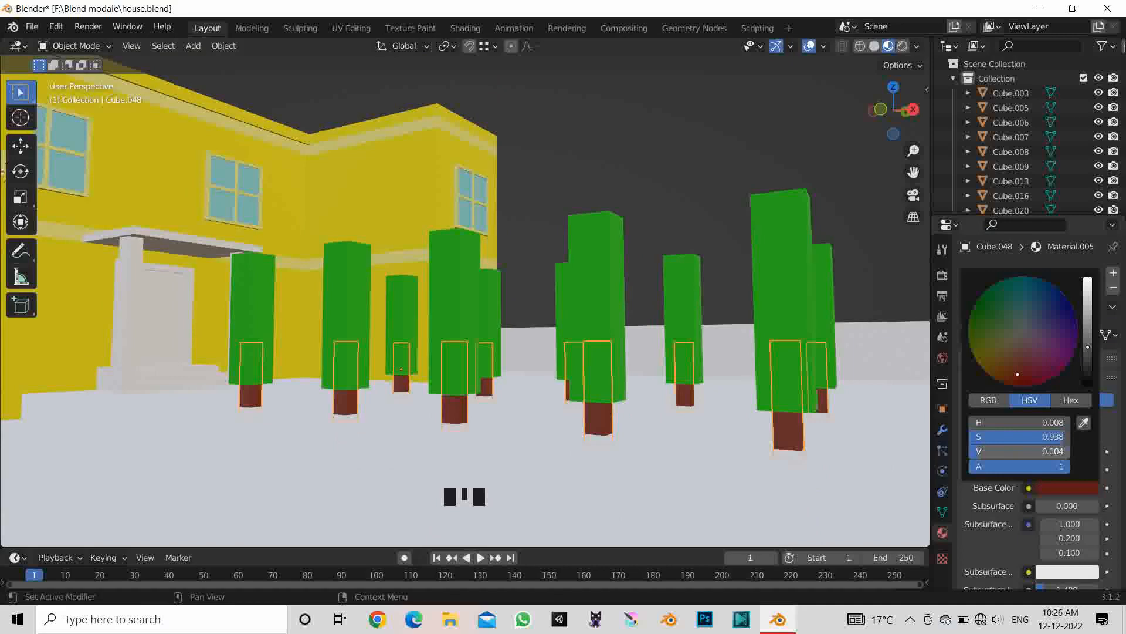
# Step: Set the tree trunk material's roughness to 1.000
pyautogui.scroll(-6, 1038, 410)
pyautogui.moveTo(1072, 540); pyautogui.dragTo(1099, 540)
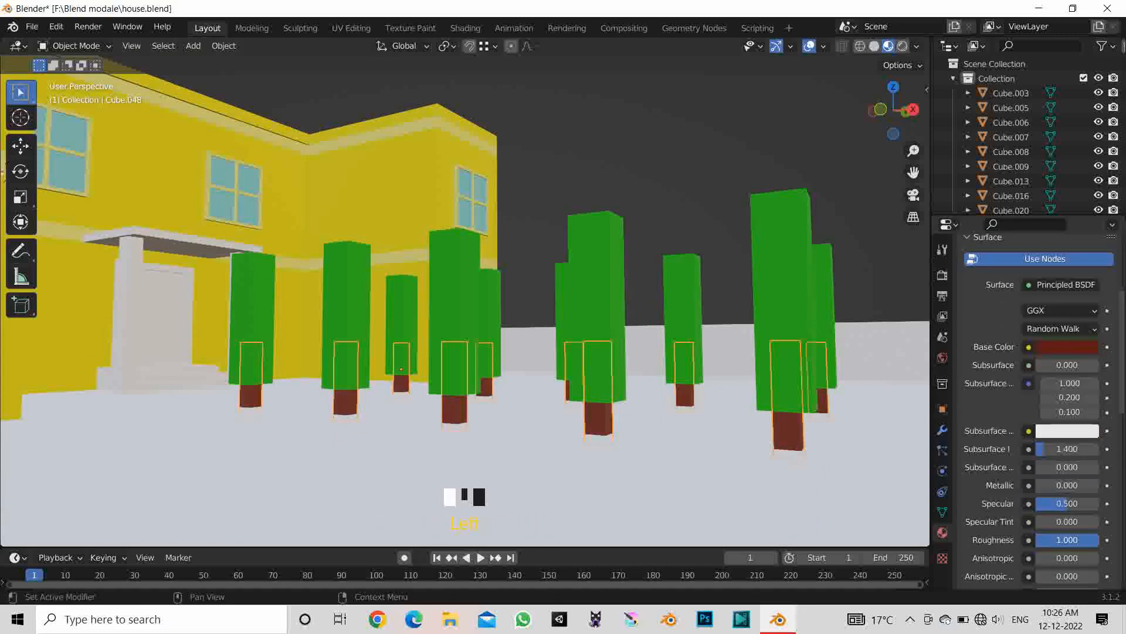
# Step: Assign the light yellow Material.002 to the entrance porch's pillars and roof
pyautogui.scroll(-6, 469, 306)
pyautogui.moveTo(469, 305); pyautogui.dragTo(423, 358, button='middle')
pyautogui.scroll(2, 390, 340)
pyautogui.rightClick(359, 219)
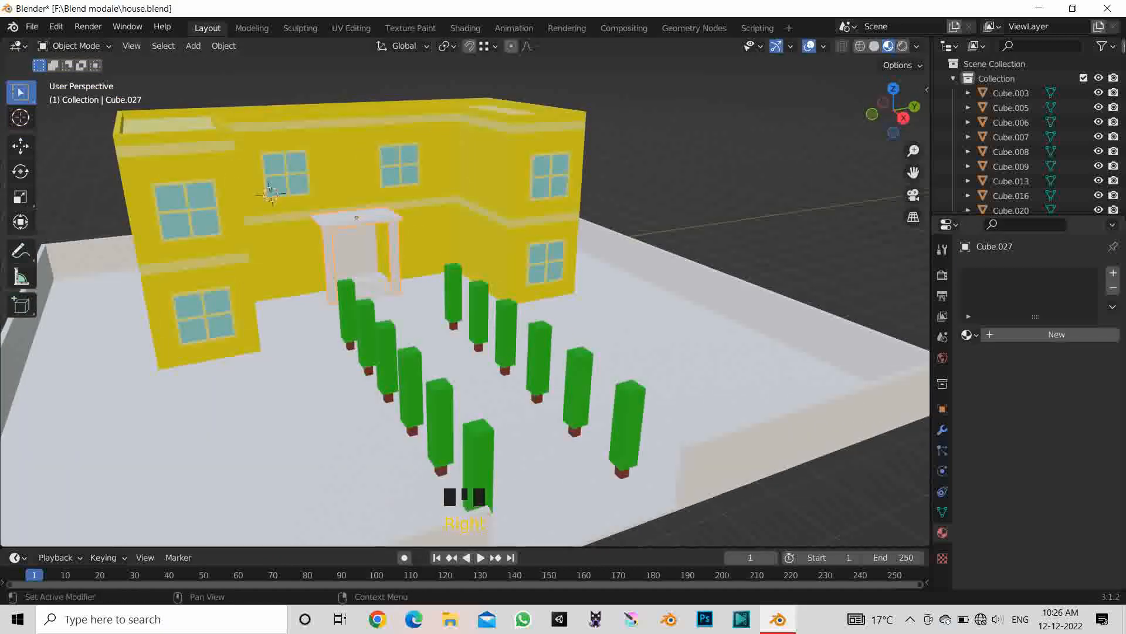
pyautogui.click(970, 335)
pyautogui.click(848, 385)
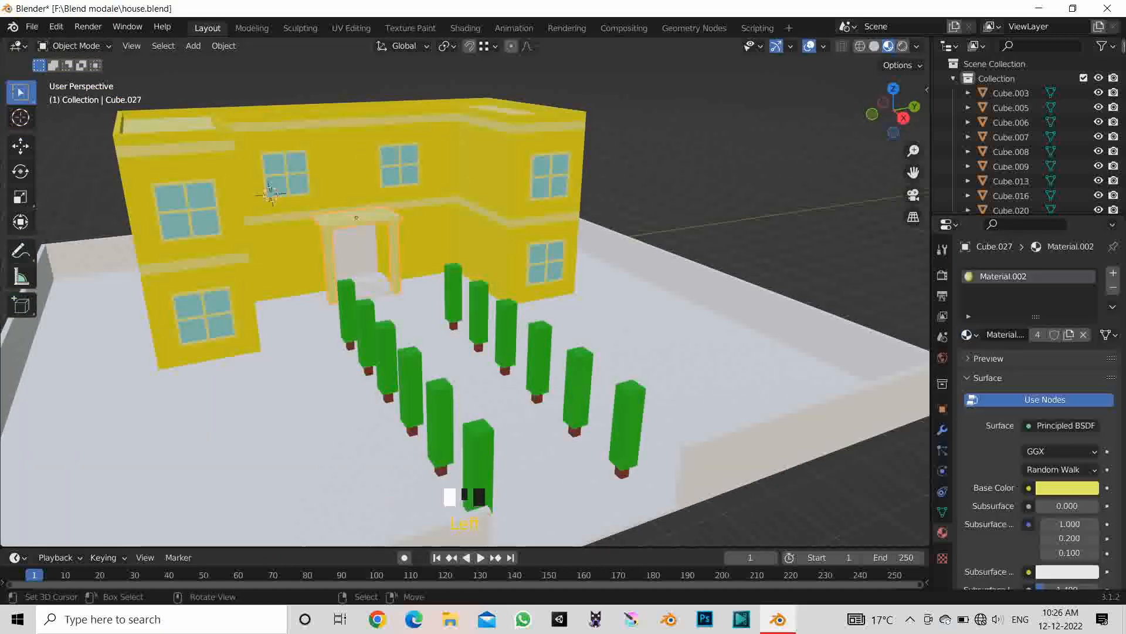
pyautogui.click(674, 188)
# Step: Give the lawn areas on both sides of the path a new green material with hue 0.333, saturation 1.000 and value 0.615
pyautogui.moveTo(675, 188); pyautogui.dragTo(703, 180, button='middle')
pyautogui.moveTo(703, 252); pyautogui.dragTo(669, 285, button='middle')
pyautogui.rightClick(669, 294)
pyautogui.click(969, 334)
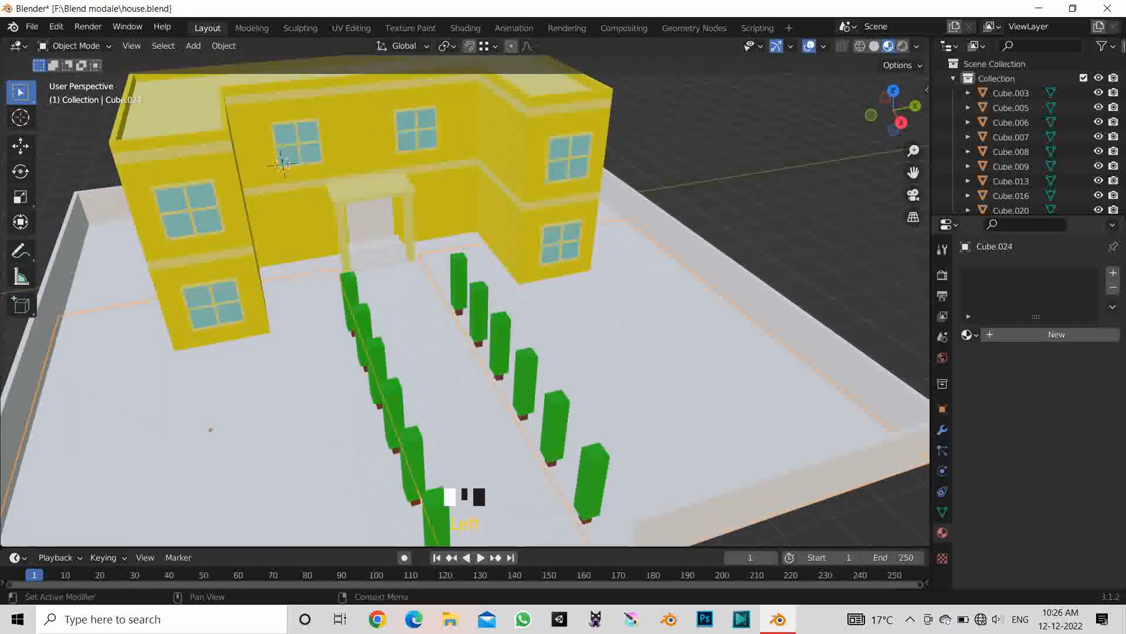
pyautogui.click(1056, 335)
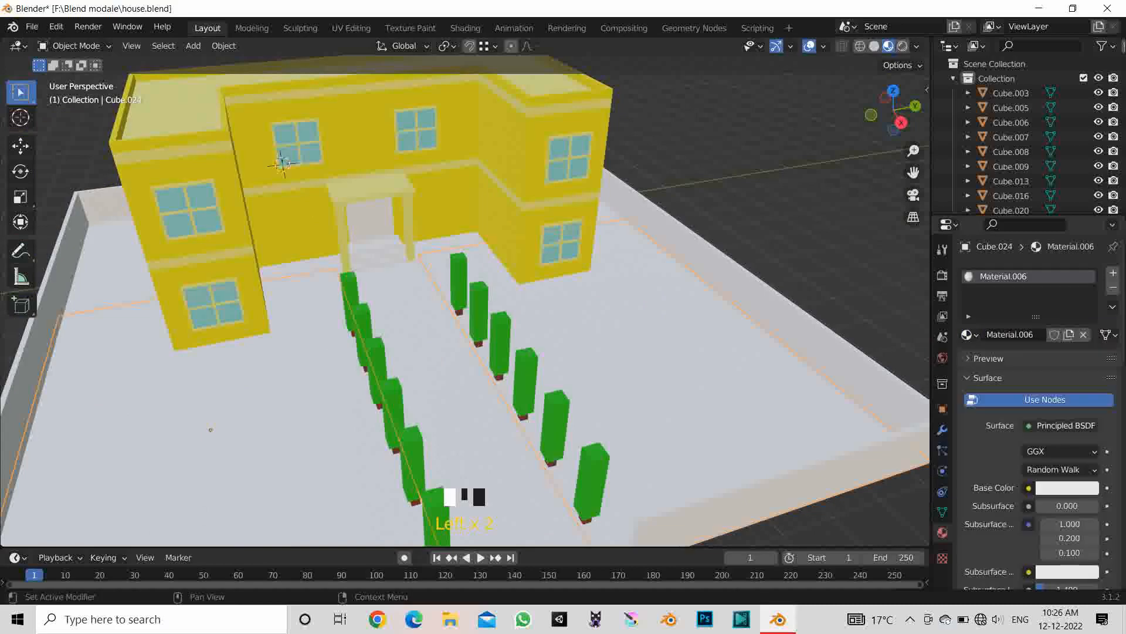
pyautogui.click(1067, 487)
pyautogui.click(976, 304)
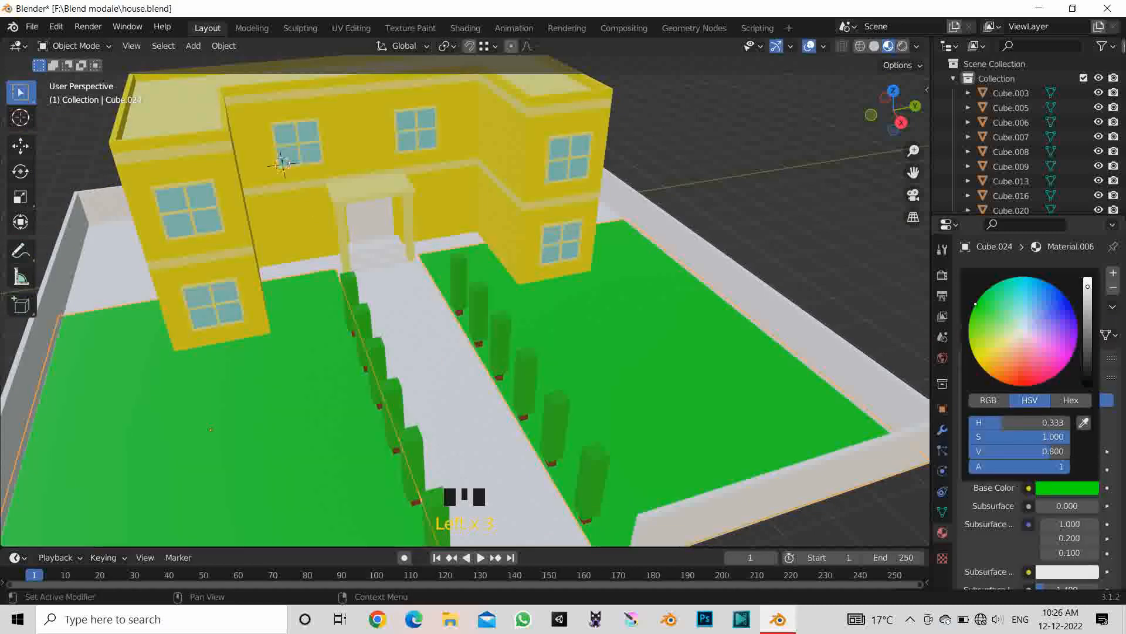
pyautogui.moveTo(1087, 285); pyautogui.dragTo(1088, 298)
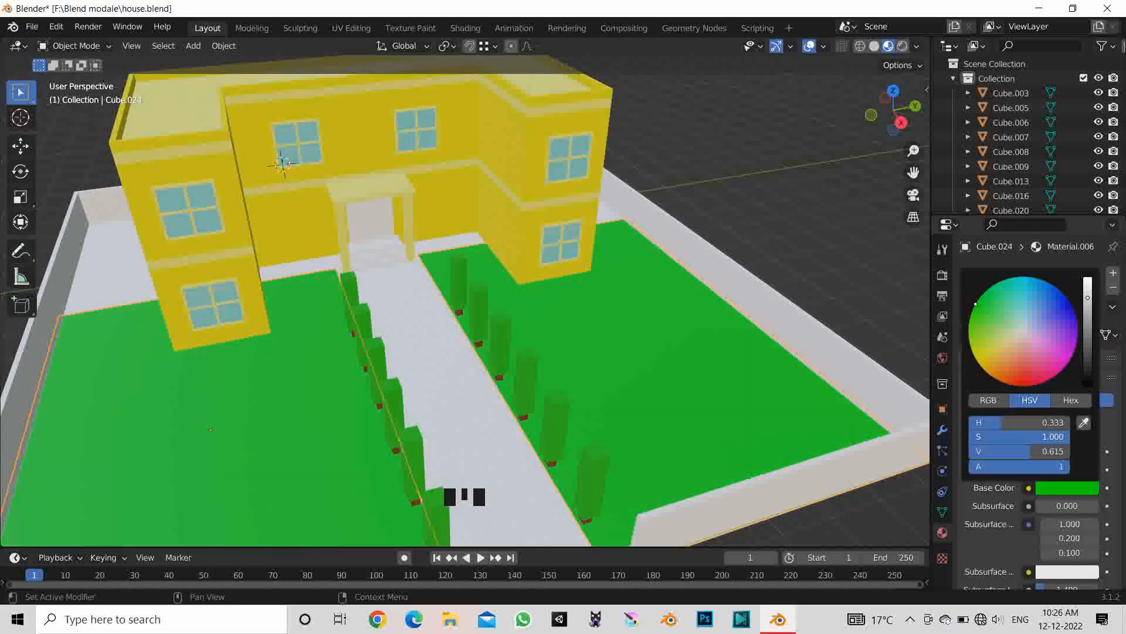
# Step: Set the lawn material's roughness to 1.000 and specular to 0.381
pyautogui.moveTo(704, 329); pyautogui.dragTo(694, 288, button='middle')
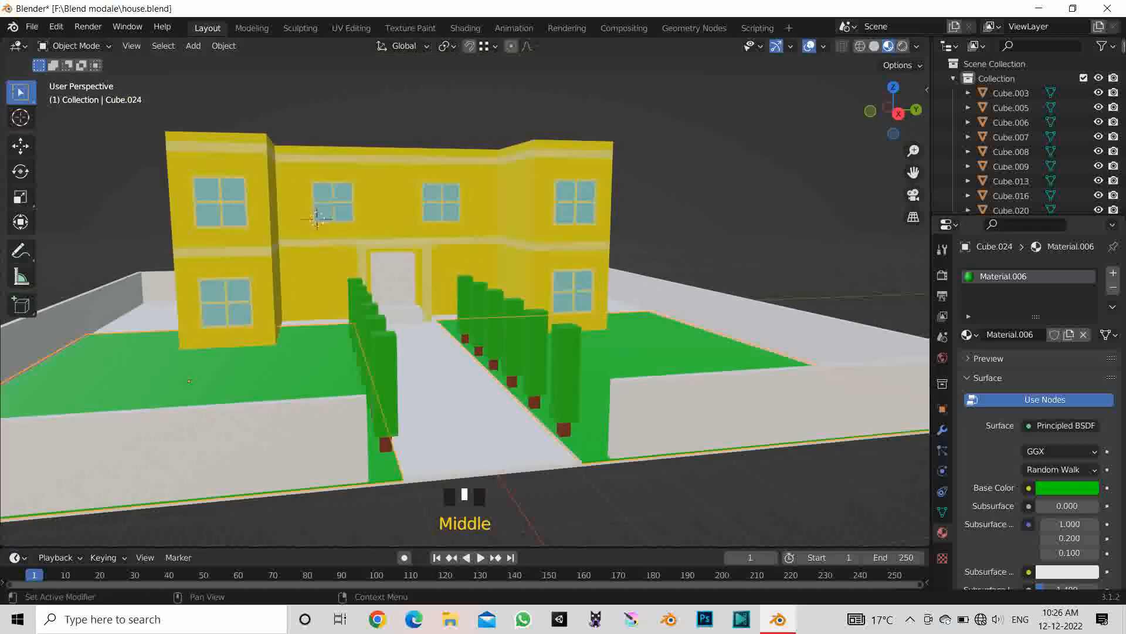
pyautogui.scroll(-6, 1039, 411)
pyautogui.scroll(-1, 1068, 535)
pyautogui.moveTo(1068, 516); pyautogui.dragTo(1100, 516)
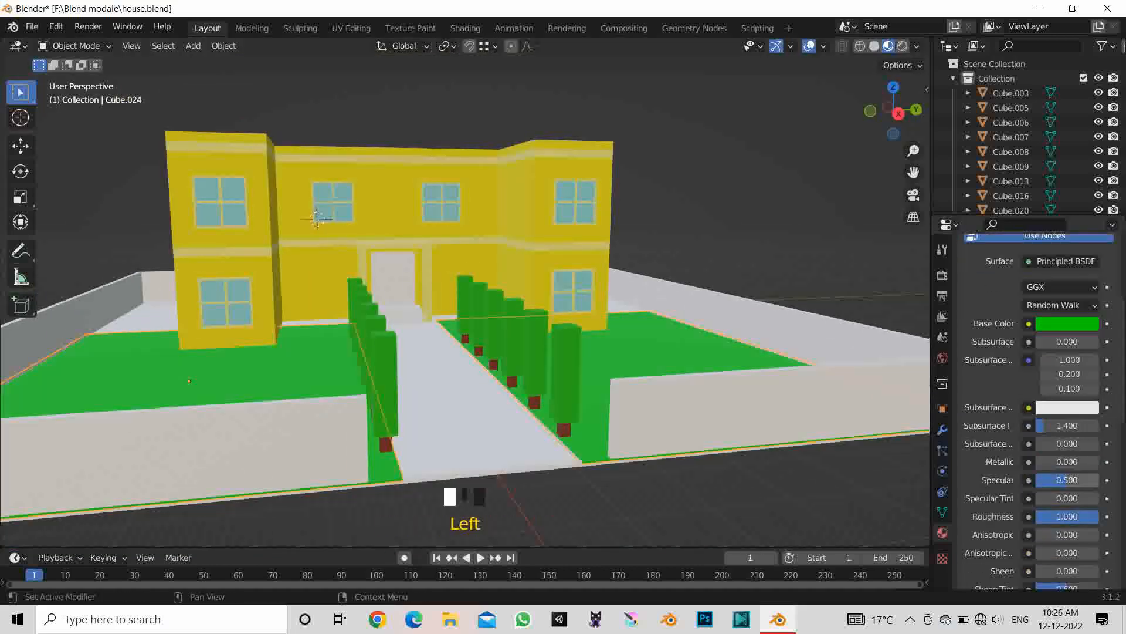
pyautogui.scroll(-1, 733, 329)
# Step: Give the path and ground slab a new light orange material with hue 0.040 and saturation 0.885
pyautogui.moveTo(733, 329); pyautogui.dragTo(801, 352, button='middle')
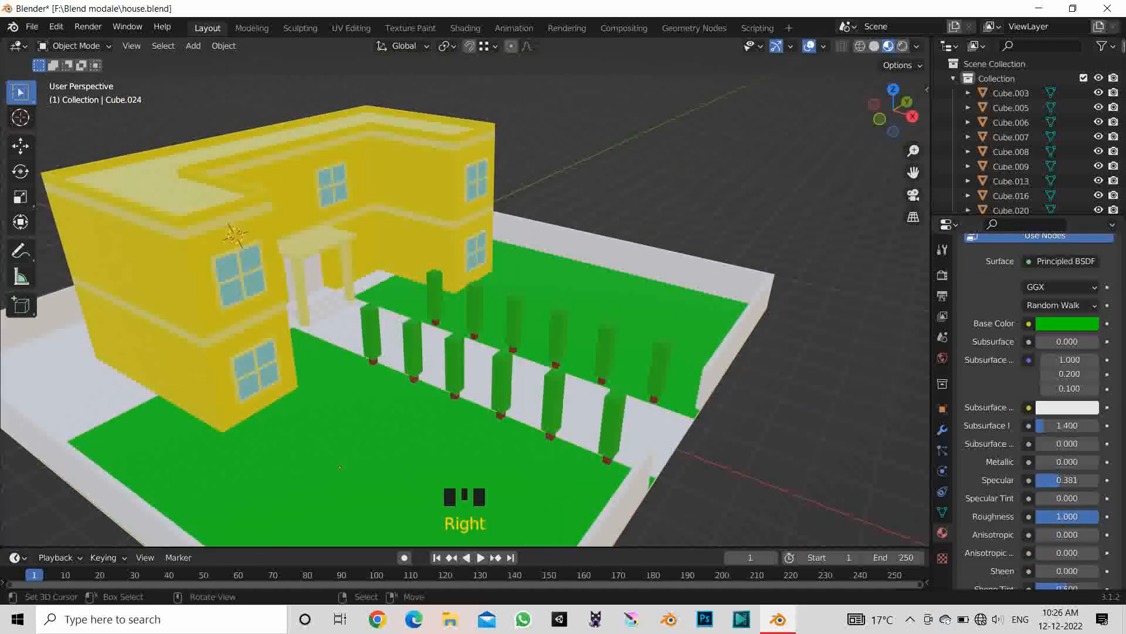
pyautogui.moveTo(557, 352); pyautogui.dragTo(572, 382, button='middle')
pyautogui.rightClick(572, 384)
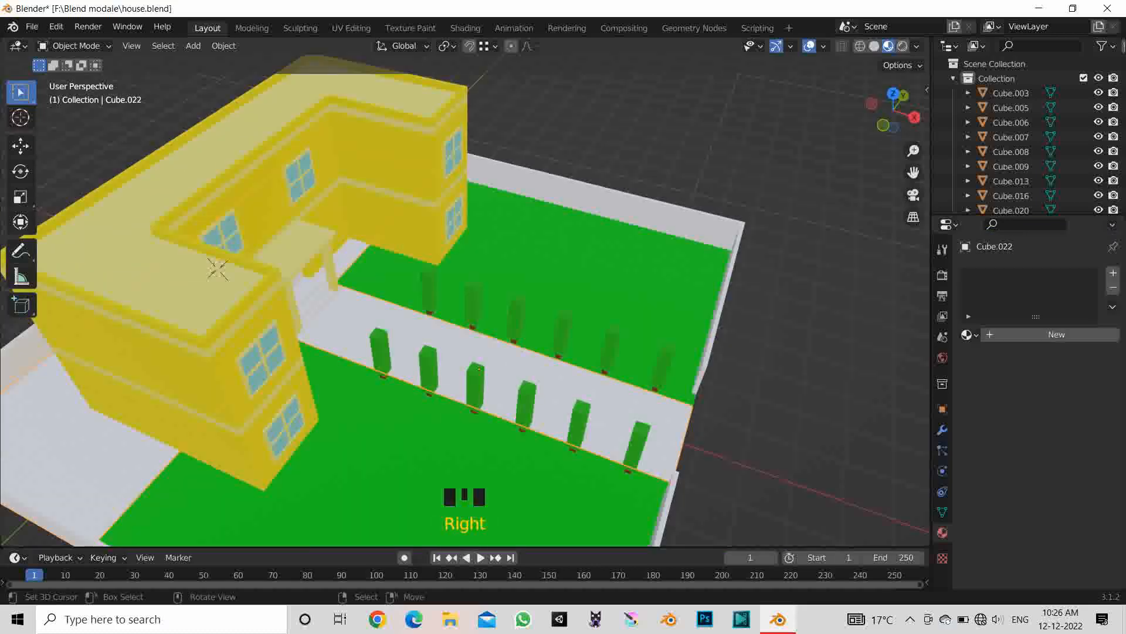
pyautogui.click(1056, 334)
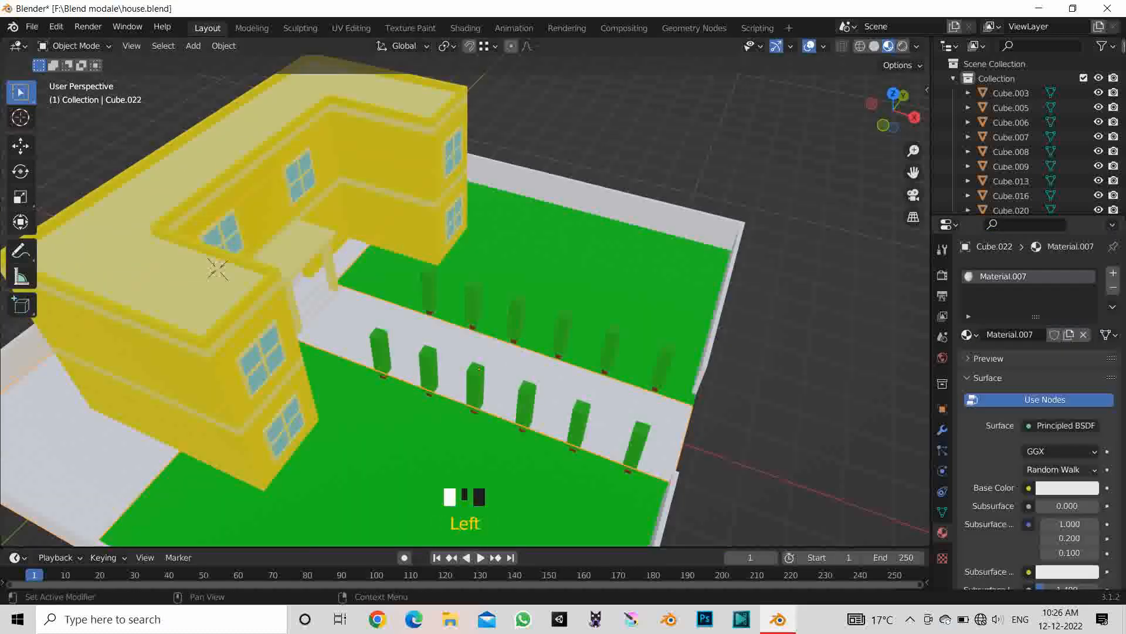
pyautogui.click(1067, 489)
pyautogui.click(1010, 363)
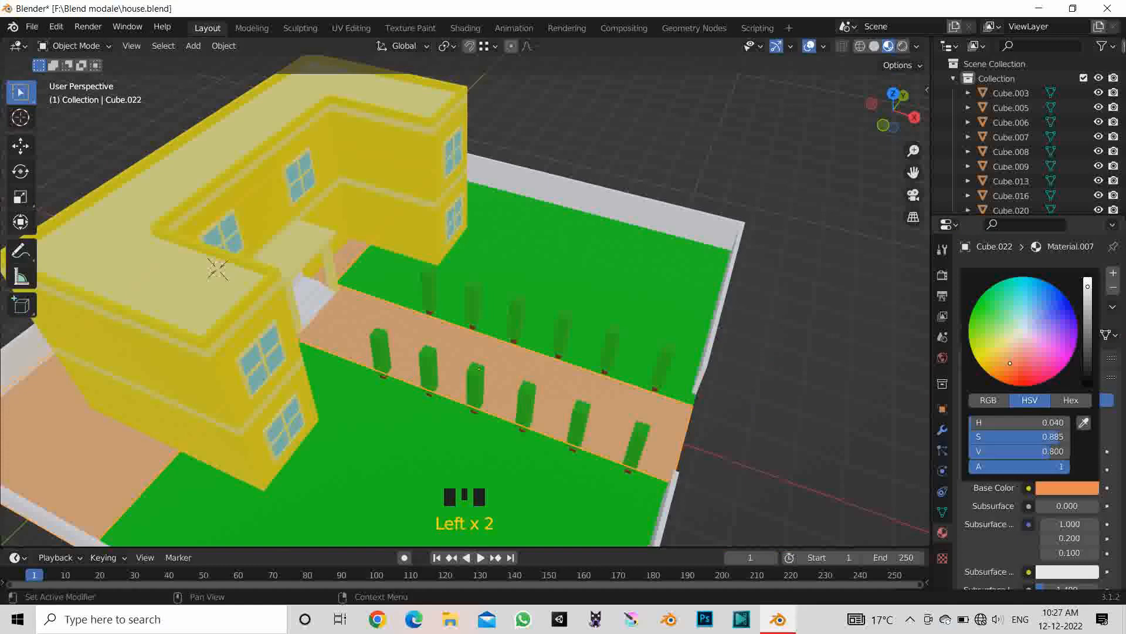
# Step: Set the path material's roughness to 1.000 and specular to 0.528
pyautogui.moveTo(480, 369); pyautogui.dragTo(430, 359, button='middle')
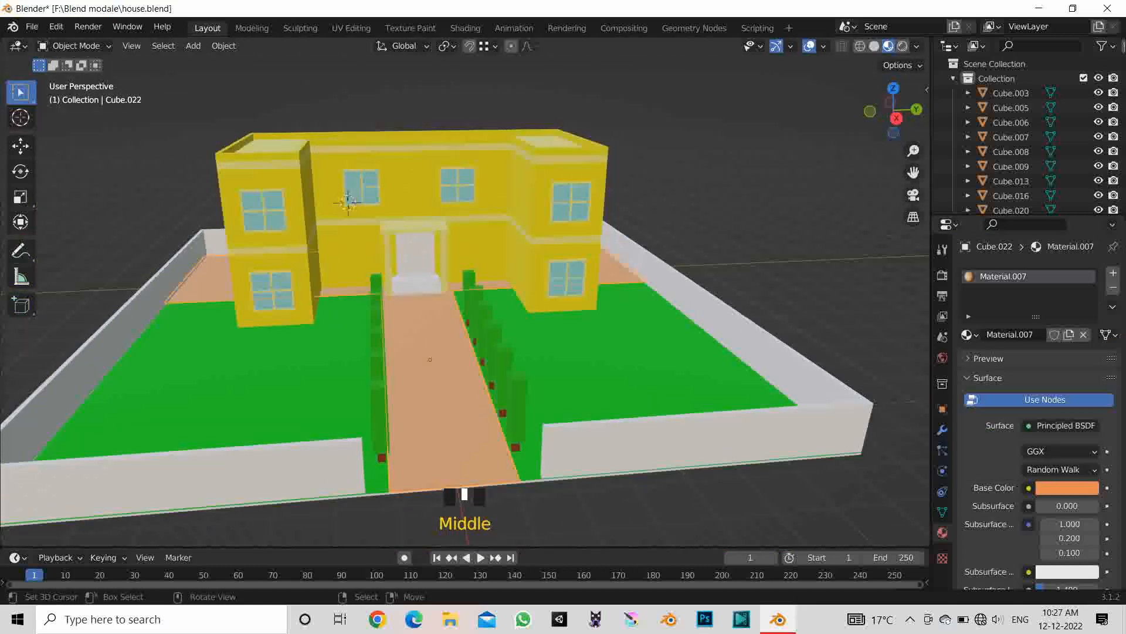
pyautogui.scroll(-10, 1039, 411)
pyautogui.moveTo(1065, 446); pyautogui.dragTo(1097, 446)
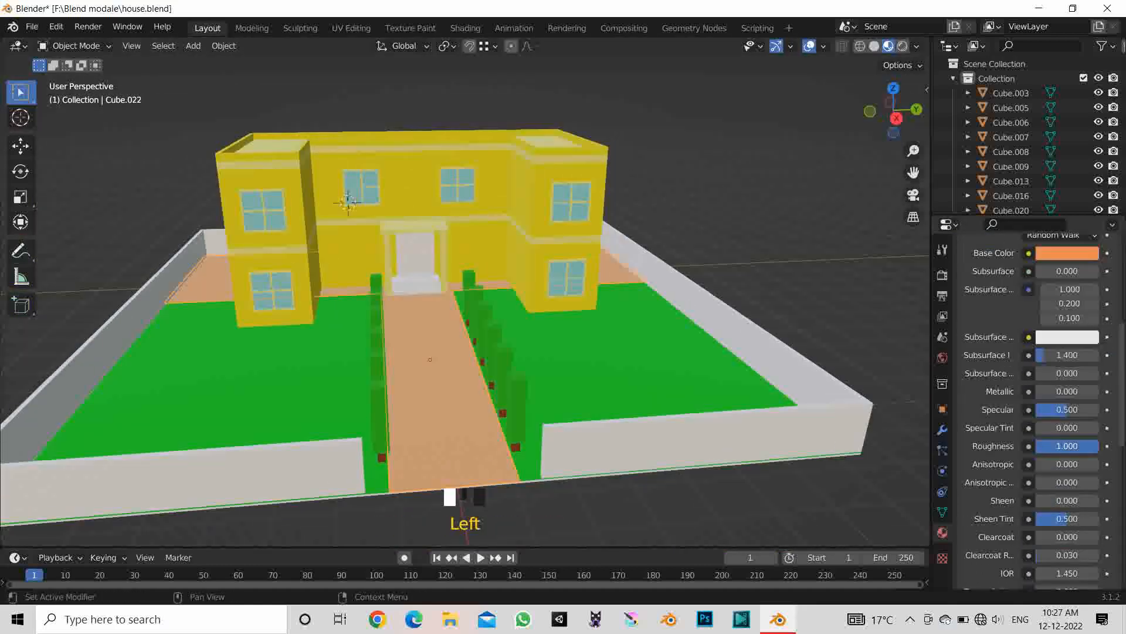
pyautogui.moveTo(1069, 409); pyautogui.dragTo(1072, 410)
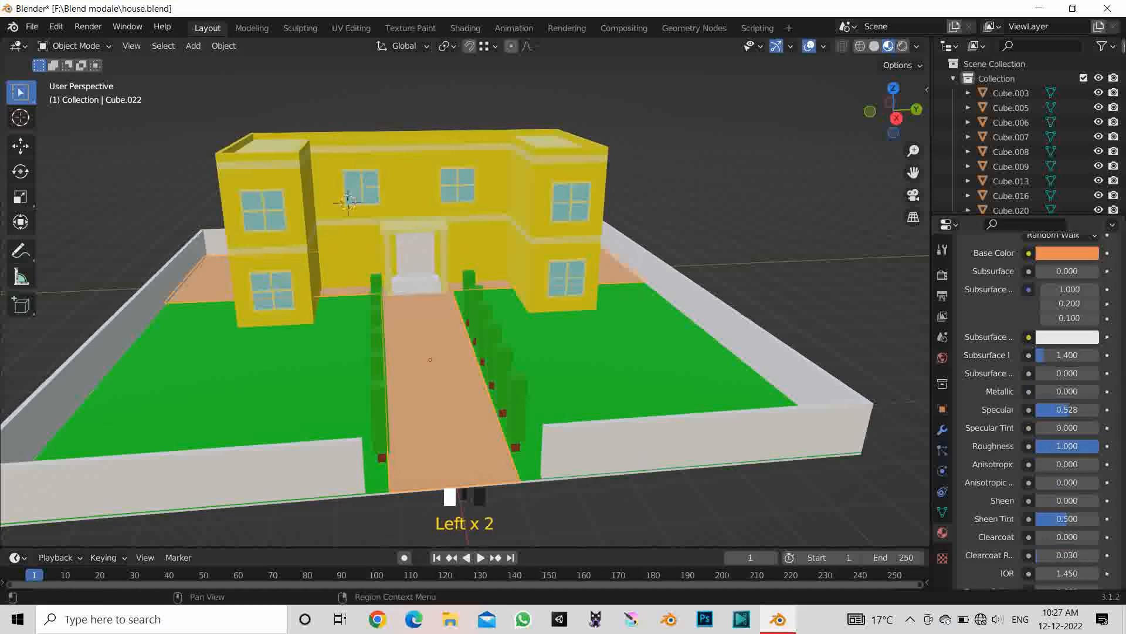
# Step: Give the front door panel a new dark reddish-brown material and raise its roughness to 0.839
pyautogui.moveTo(704, 346); pyautogui.dragTo(252, 392, button='middle')
pyautogui.scroll(7, 352, 258)
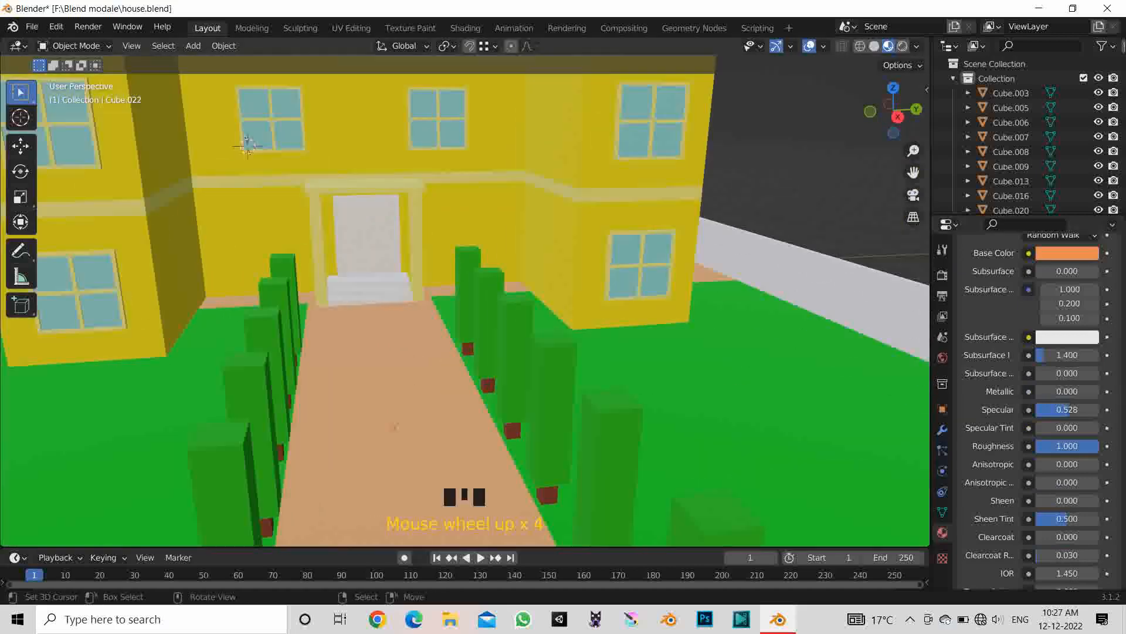
pyautogui.moveTo(352, 258); pyautogui.dragTo(352, 252, button='middle')
pyautogui.rightClick(348, 239)
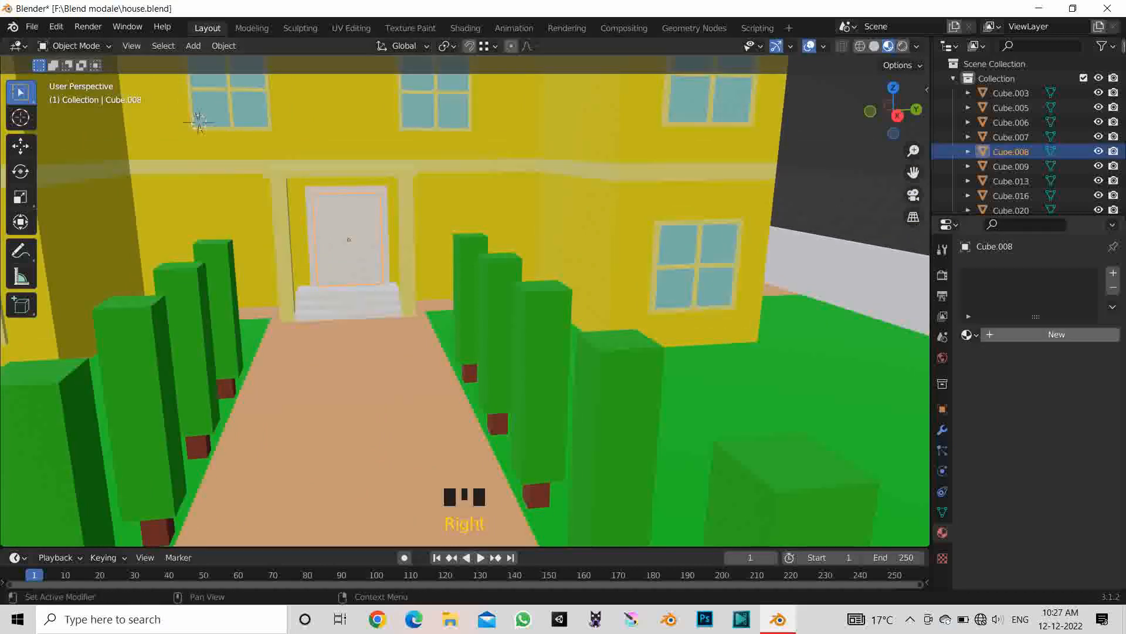
pyautogui.click(1009, 334)
pyautogui.click(1067, 487)
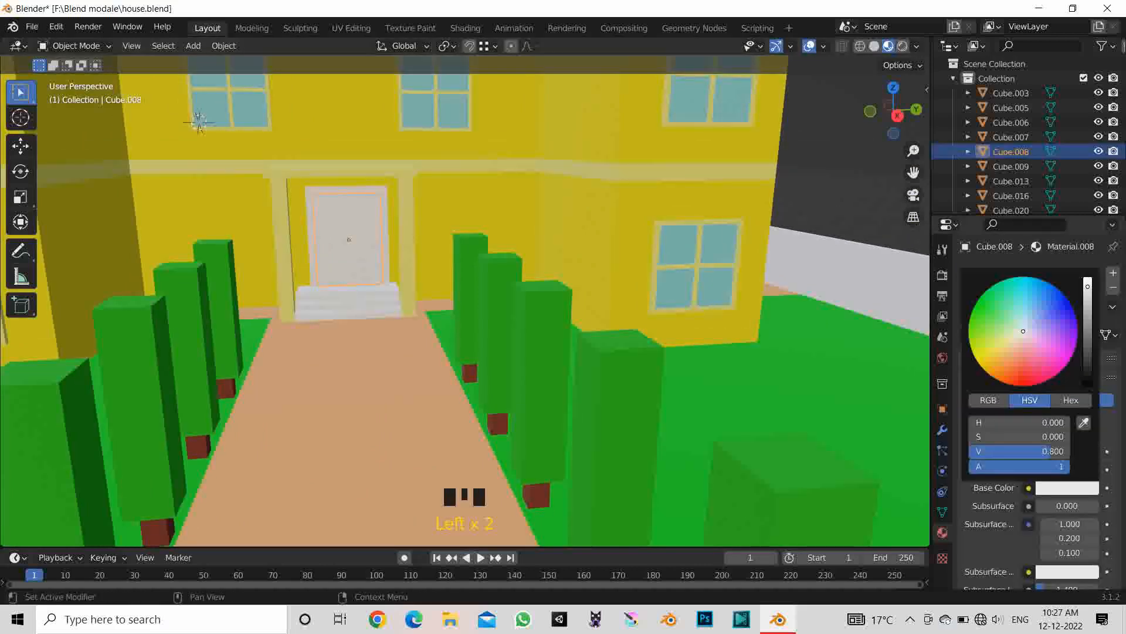
pyautogui.click(1015, 367)
pyautogui.moveTo(1088, 286); pyautogui.dragTo(1088, 346)
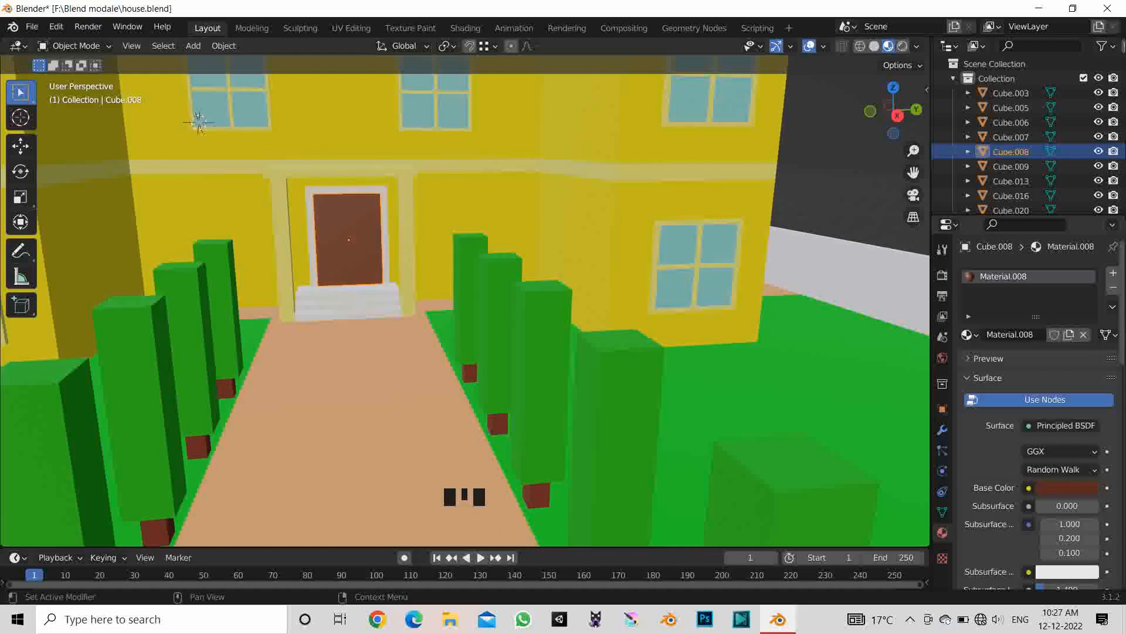
pyautogui.scroll(-9, 1032, 411)
pyautogui.moveTo(1067, 469); pyautogui.dragTo(1100, 470)
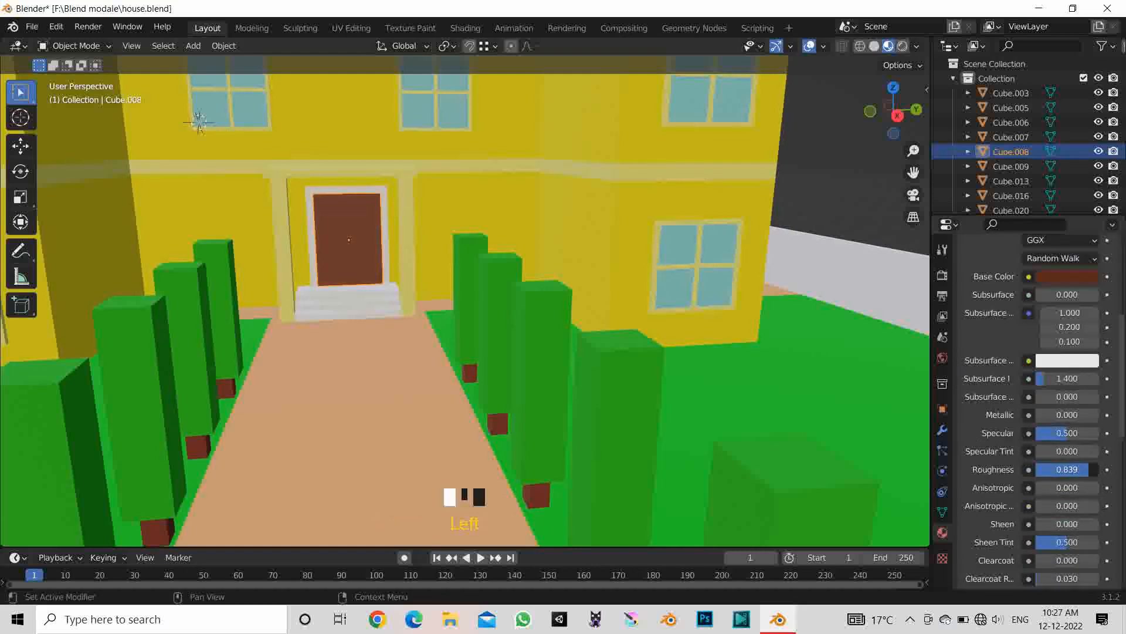
# Step: Assign the light yellow Material.002 to the frame around the front door
pyautogui.rightClick(311, 237)
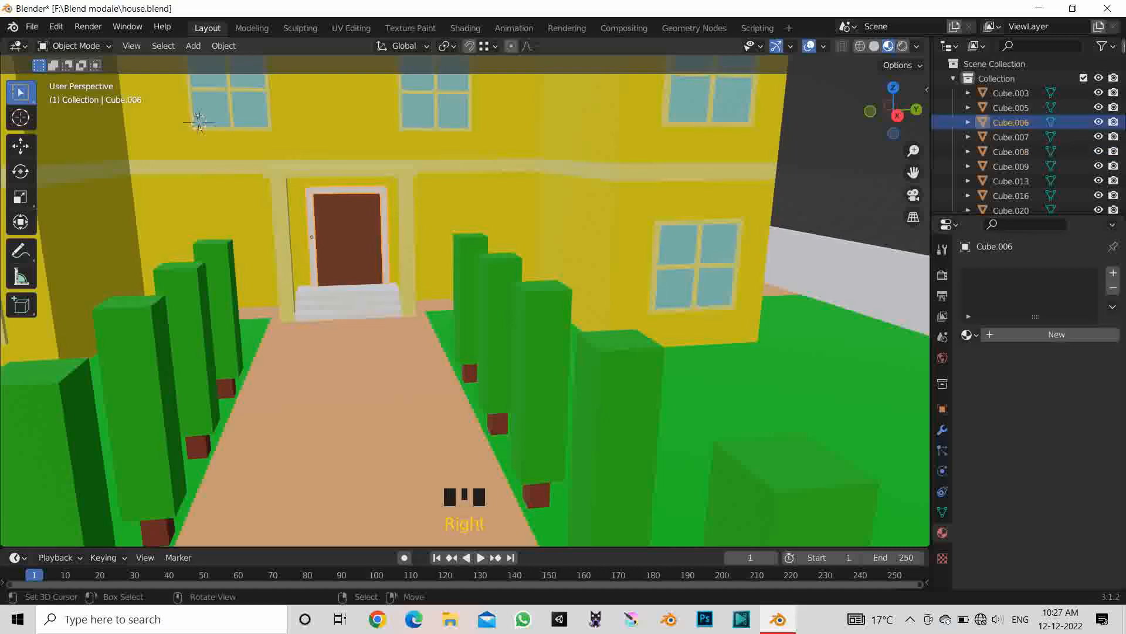
pyautogui.scroll(-6, 464, 299)
pyautogui.moveTo(464, 299); pyautogui.dragTo(381, 293, button='middle')
pyautogui.scroll(4, 381, 293)
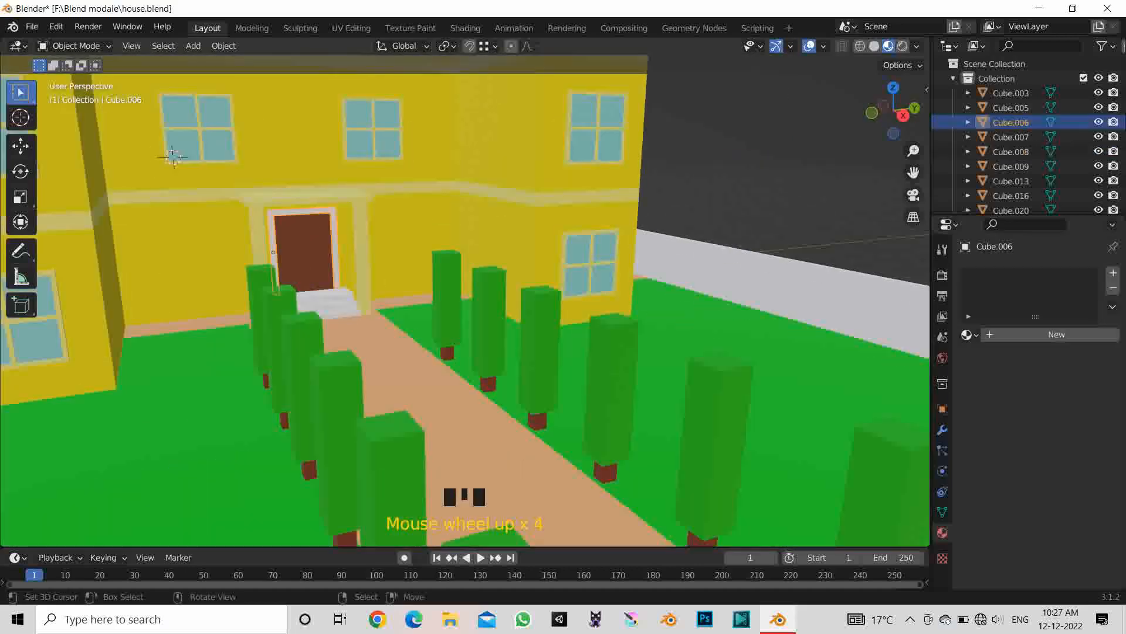
pyautogui.scroll(1, 381, 294)
pyautogui.click(968, 334)
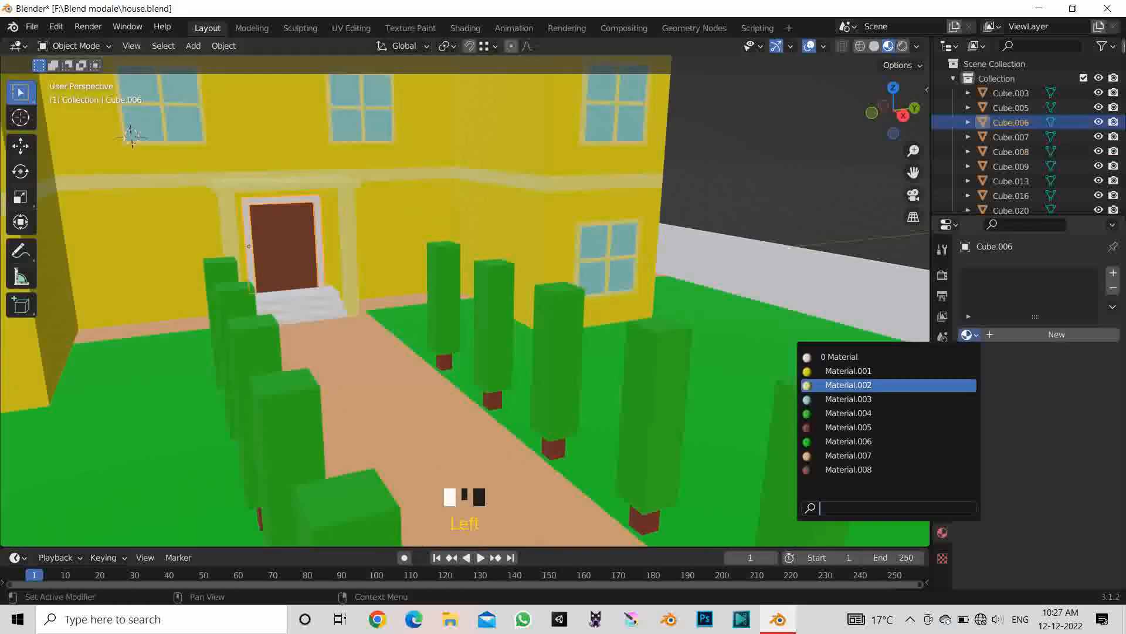
pyautogui.click(849, 384)
# Step: Give the boundary wall around the yard a new red material with hue 0.999 and saturation 0.949
pyautogui.moveTo(464, 299); pyautogui.dragTo(411, 294, button='middle')
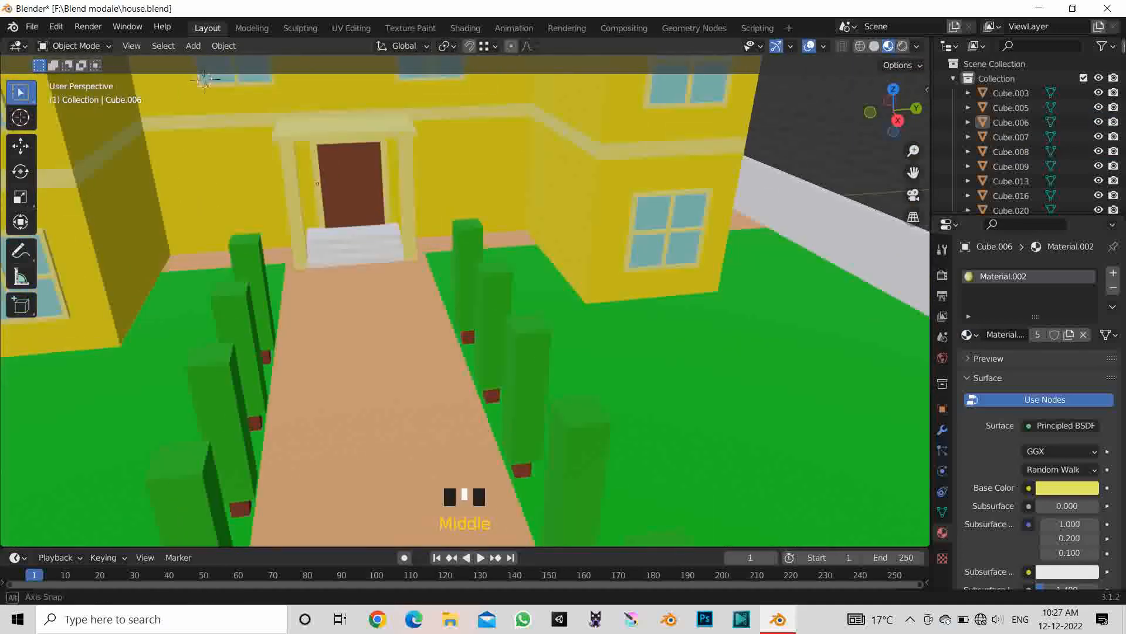
pyautogui.scroll(-5, 317, 184)
pyautogui.moveTo(317, 184)
pyautogui.mouseDown(button='middle')
pyautogui.moveTo(376, 245)
pyautogui.moveTo(325, 203)
pyautogui.mouseUp(button='middle')
pyautogui.scroll(2, 337, 207)
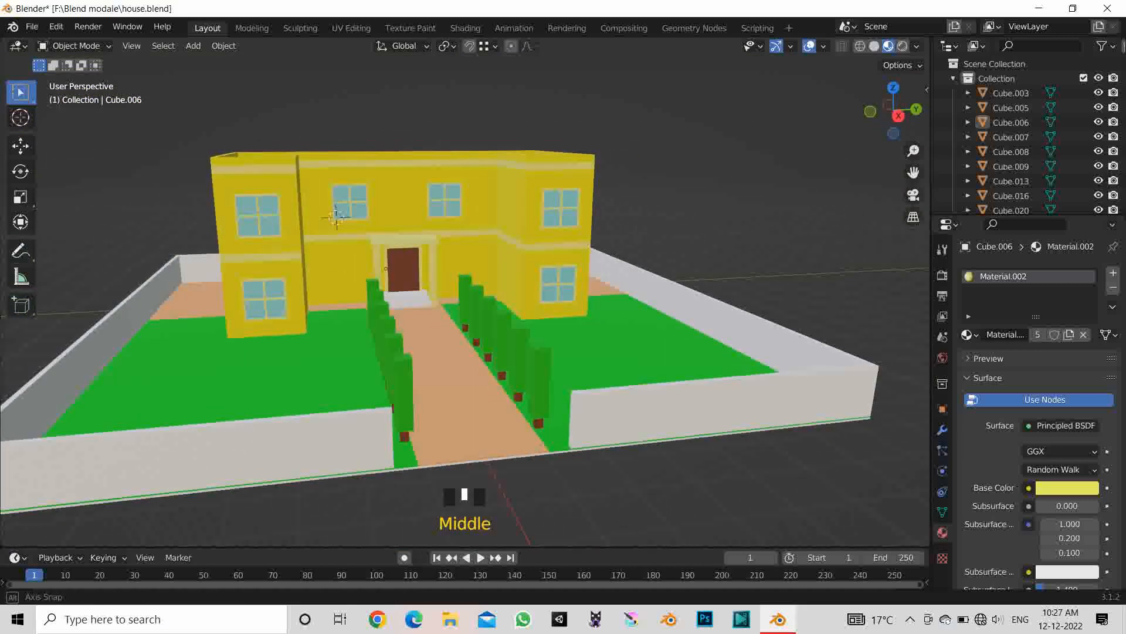
pyautogui.scroll(-1, 610, 376)
pyautogui.moveTo(610, 376); pyautogui.dragTo(611, 363, button='middle')
pyautogui.rightClick(612, 363)
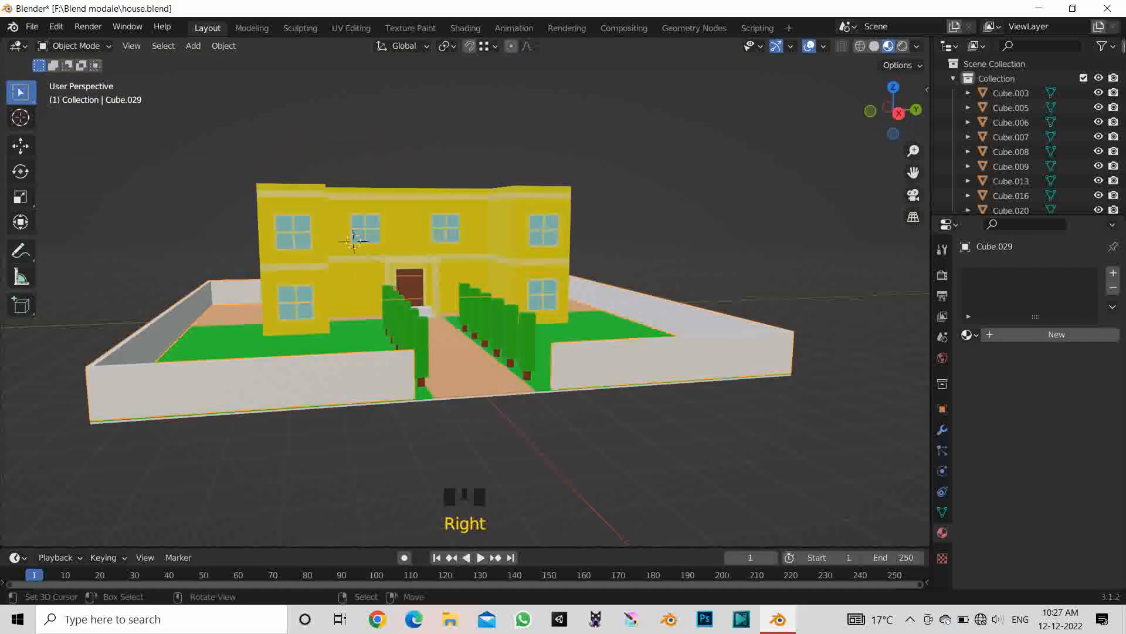
pyautogui.click(1057, 334)
pyautogui.click(1067, 488)
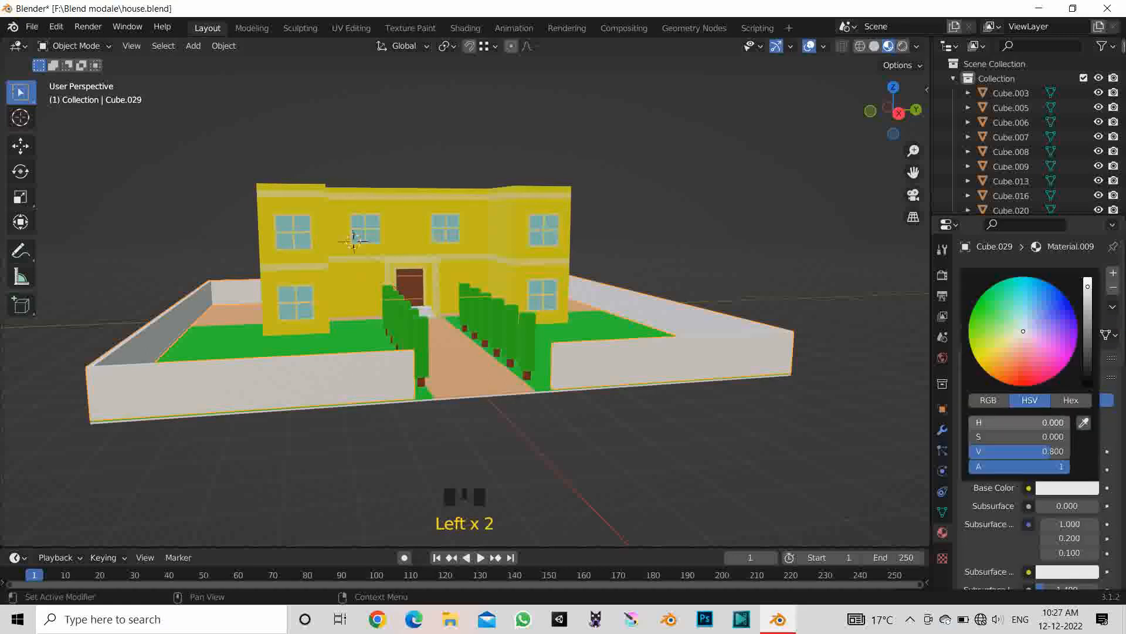
pyautogui.click(1024, 384)
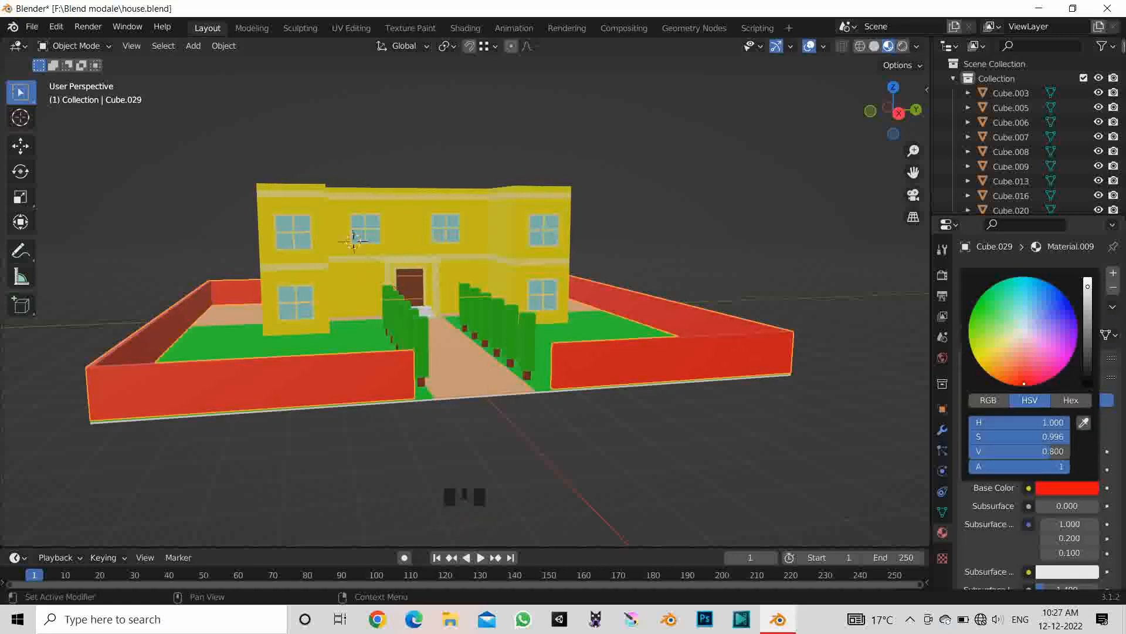
pyautogui.moveTo(1025, 381); pyautogui.dragTo(1025, 372)
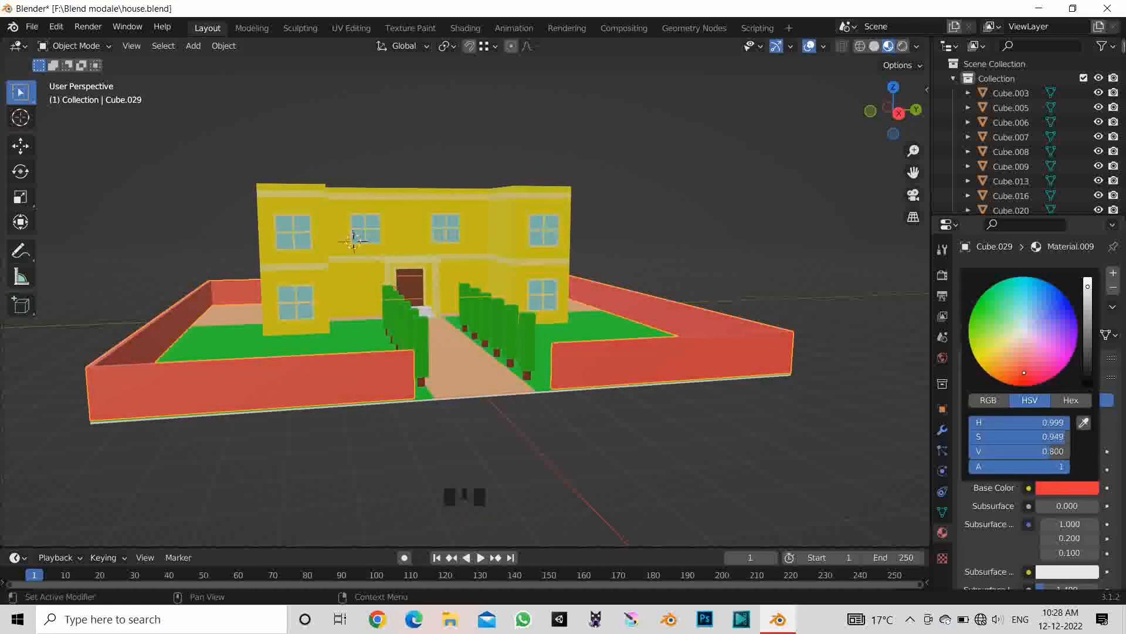
# Step: Set the boundary wall material's roughness to 1.000 and deselect the wall
pyautogui.scroll(-3, 1038, 411)
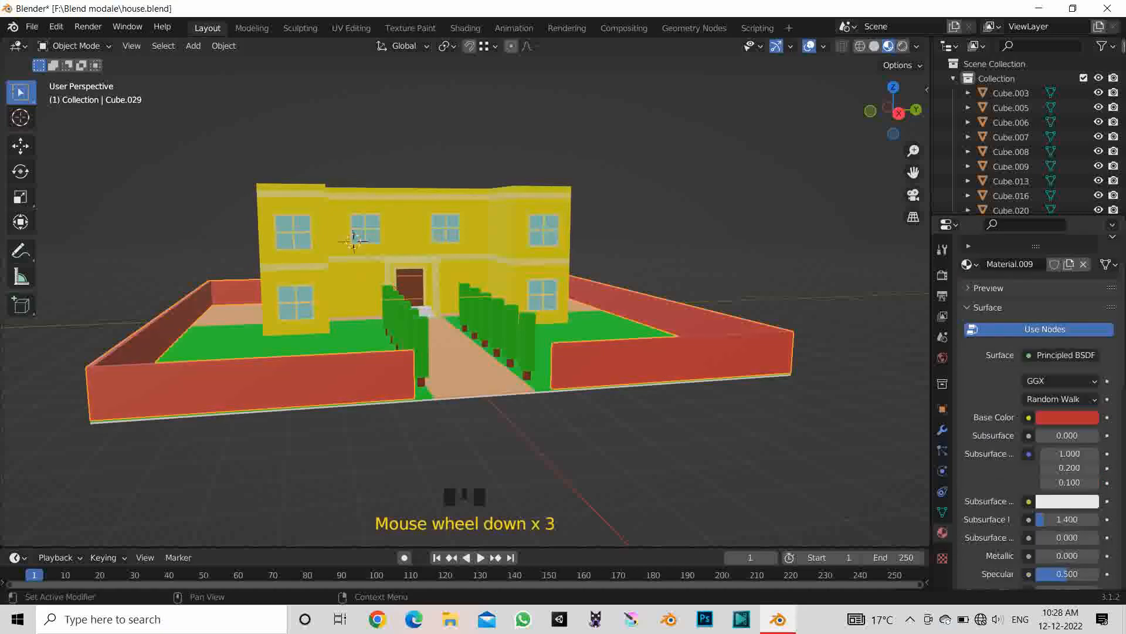
pyautogui.scroll(-4, 1068, 410)
pyautogui.moveTo(1067, 516); pyautogui.dragTo(1092, 516)
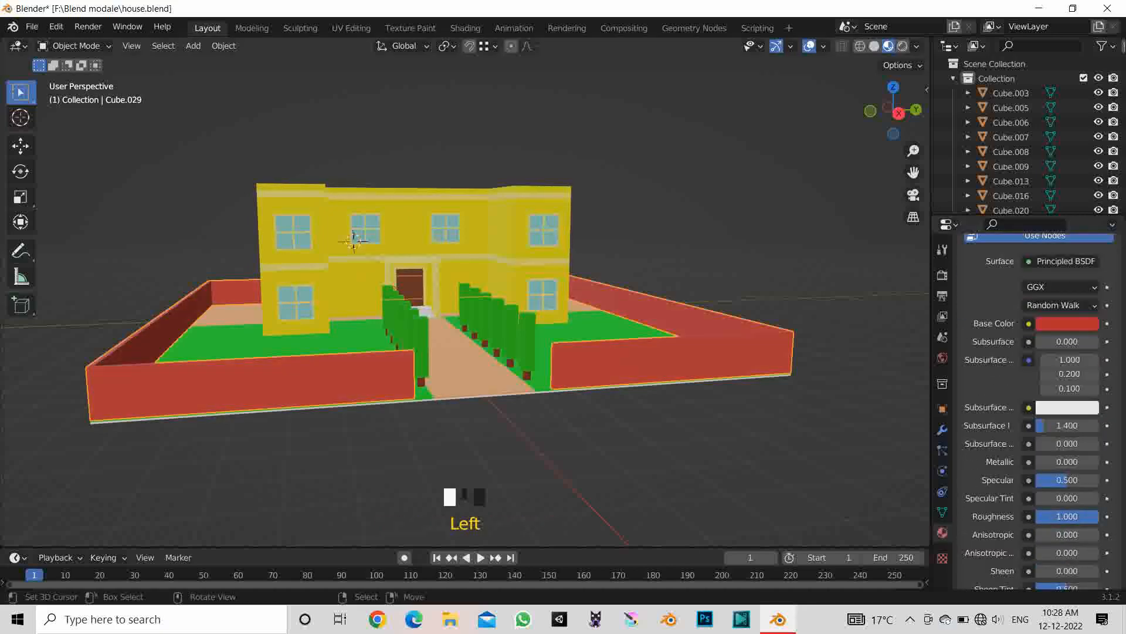
pyautogui.moveTo(815, 405); pyautogui.dragTo(727, 407, button='middle')
pyautogui.rightClick(762, 405)
# Step: Inspect the coloured house from the front, including the entrance, upper windows and roof edge
pyautogui.moveTo(594, 288); pyautogui.dragTo(628, 344, button='middle')
pyautogui.scroll(7, 465, 296)
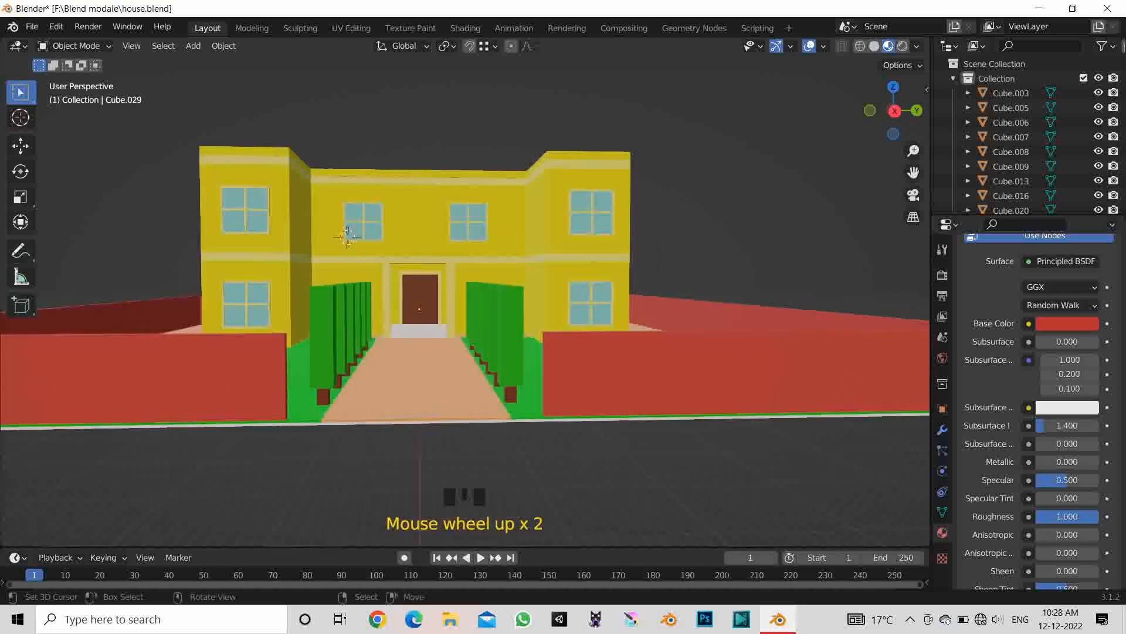
pyautogui.scroll(5, 466, 297)
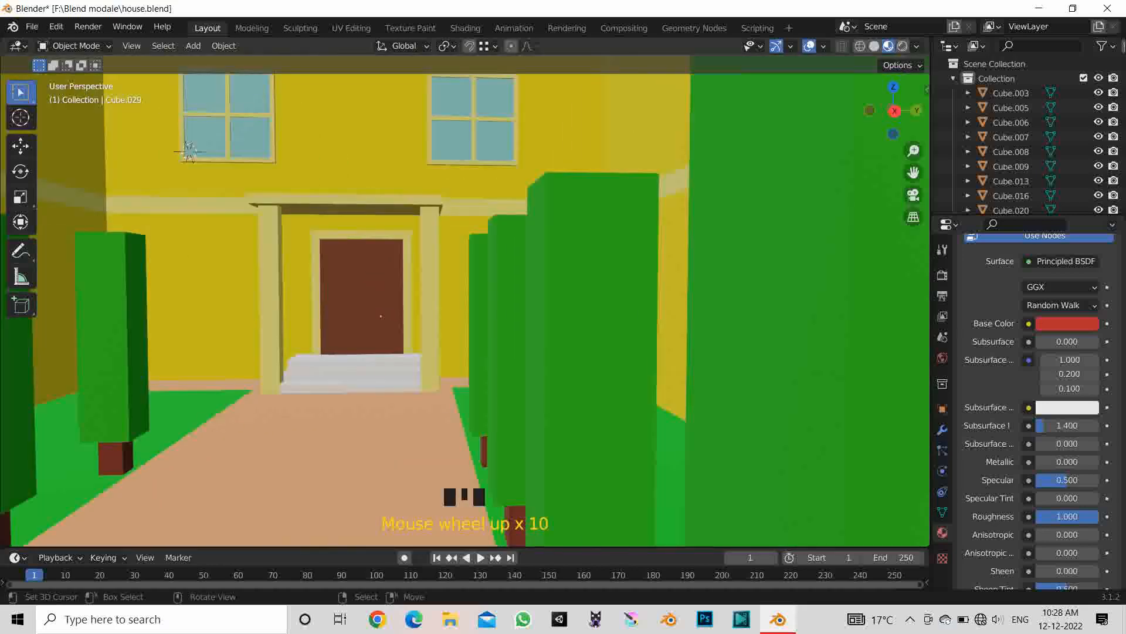
pyautogui.keyDown('shift'); pyautogui.moveTo(465, 296); pyautogui.dragTo(474, 487, button='middle'); pyautogui.keyUp('shift')
pyautogui.keyDown('shift'); pyautogui.scroll(-9, 466, 296); pyautogui.keyUp('shift')
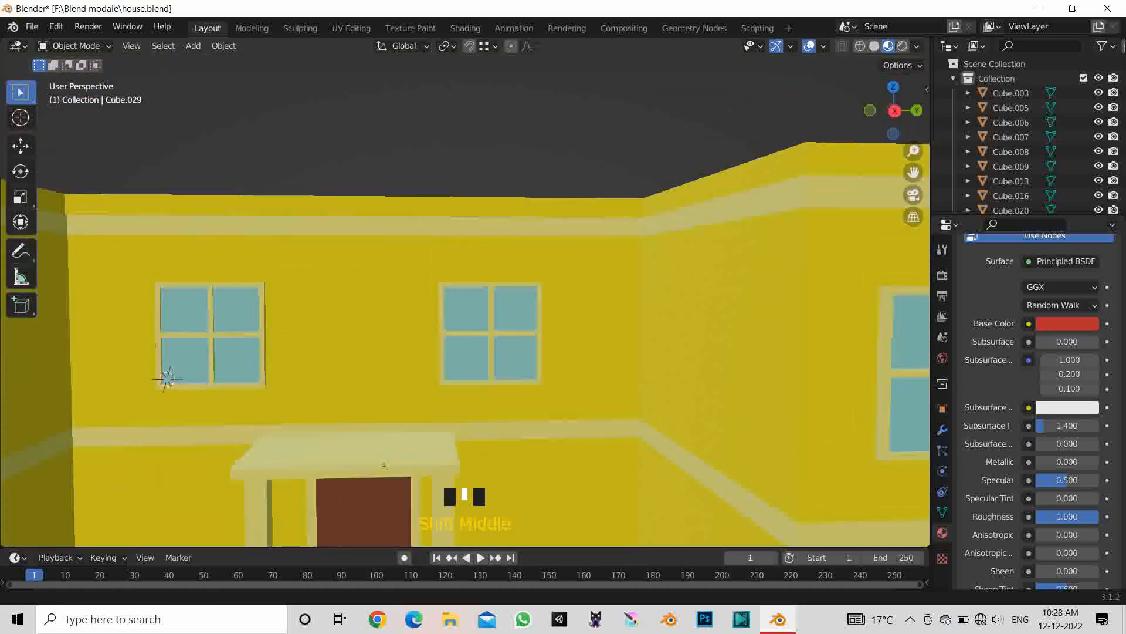
pyautogui.scroll(-12, 465, 296)
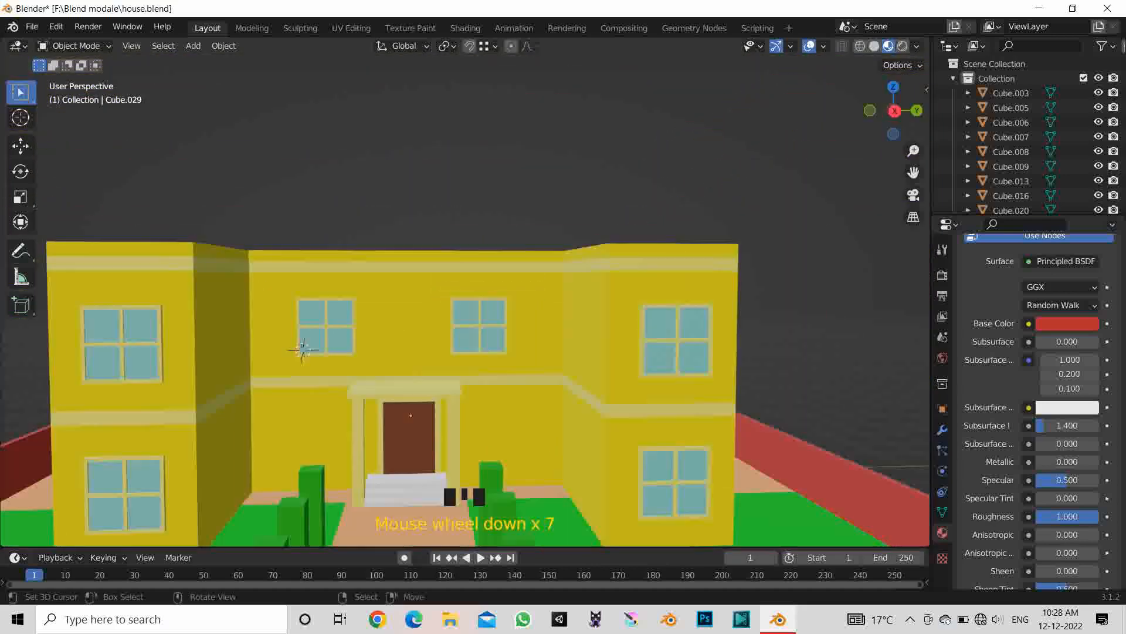
pyautogui.moveTo(465, 296); pyautogui.dragTo(419, 331, button='middle')
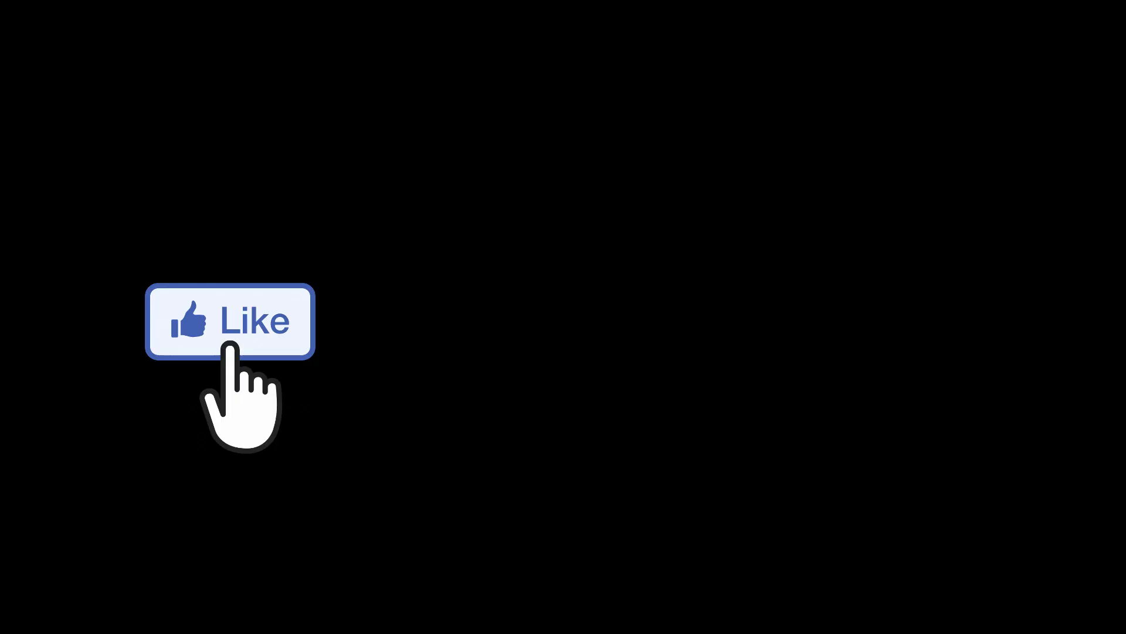